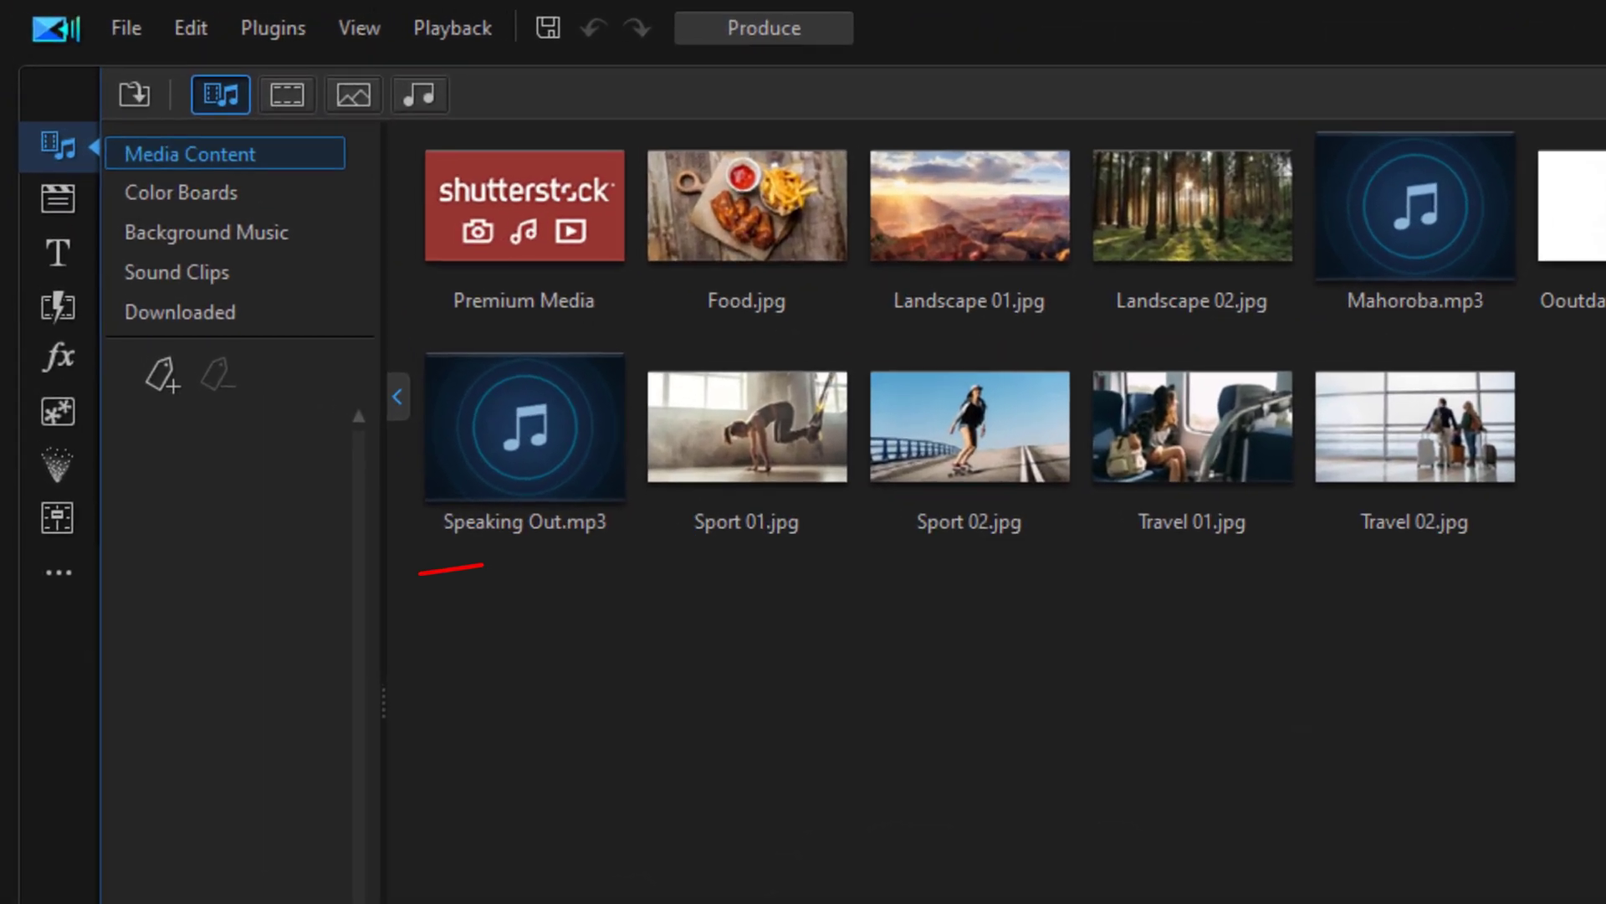
Step: Open the Voice-Over Recording Room from the More menu and its recording device settings
click(57, 580)
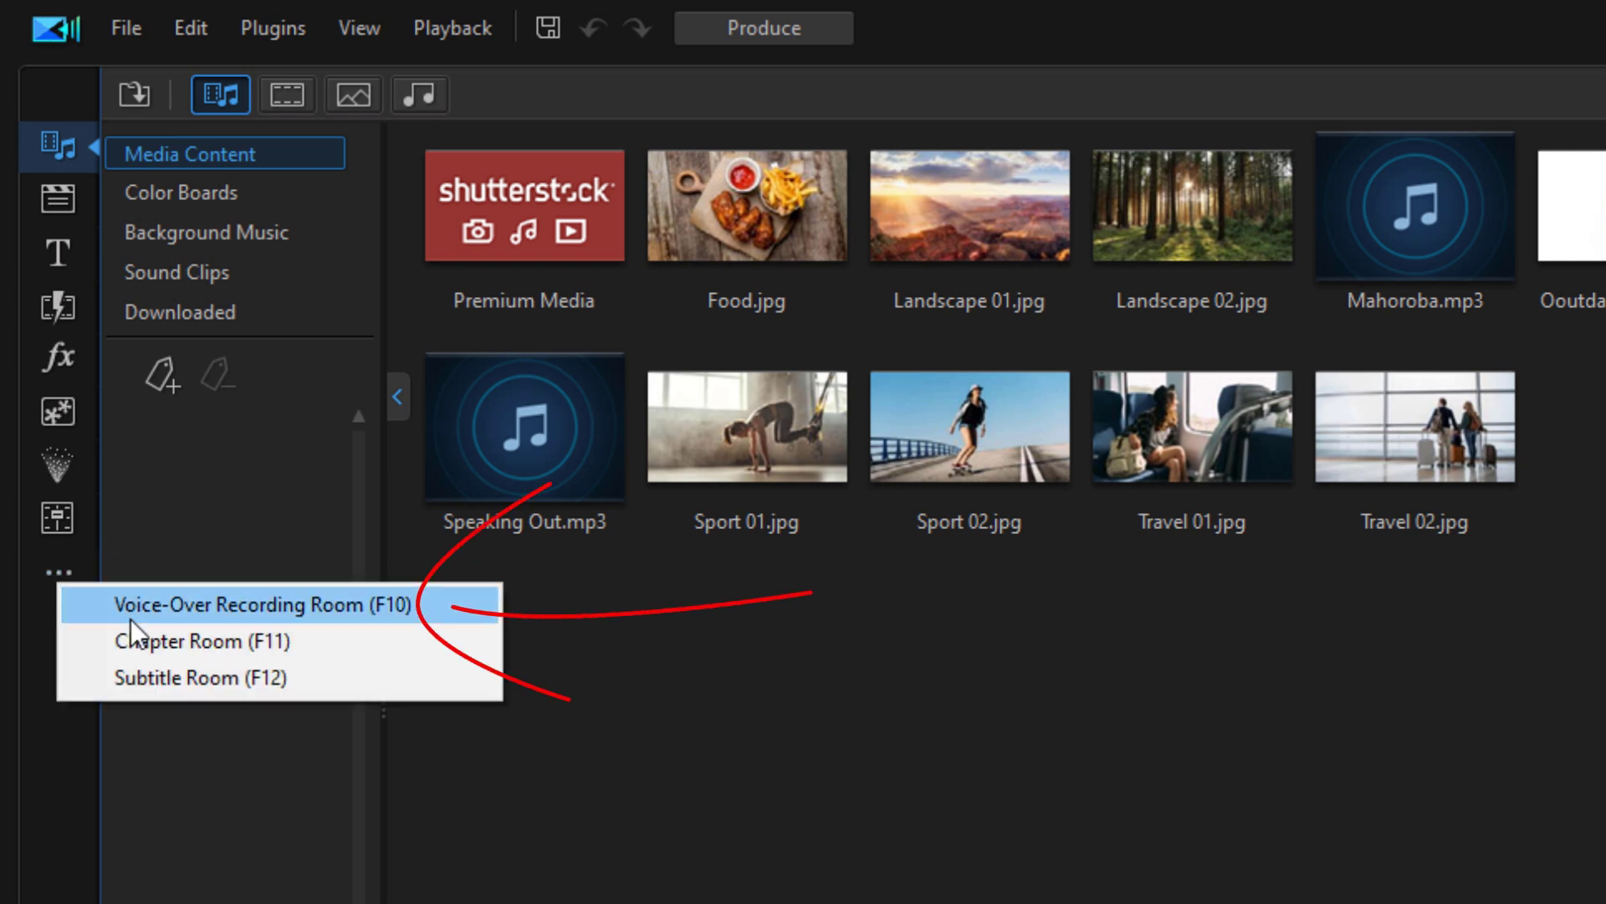
click(206, 607)
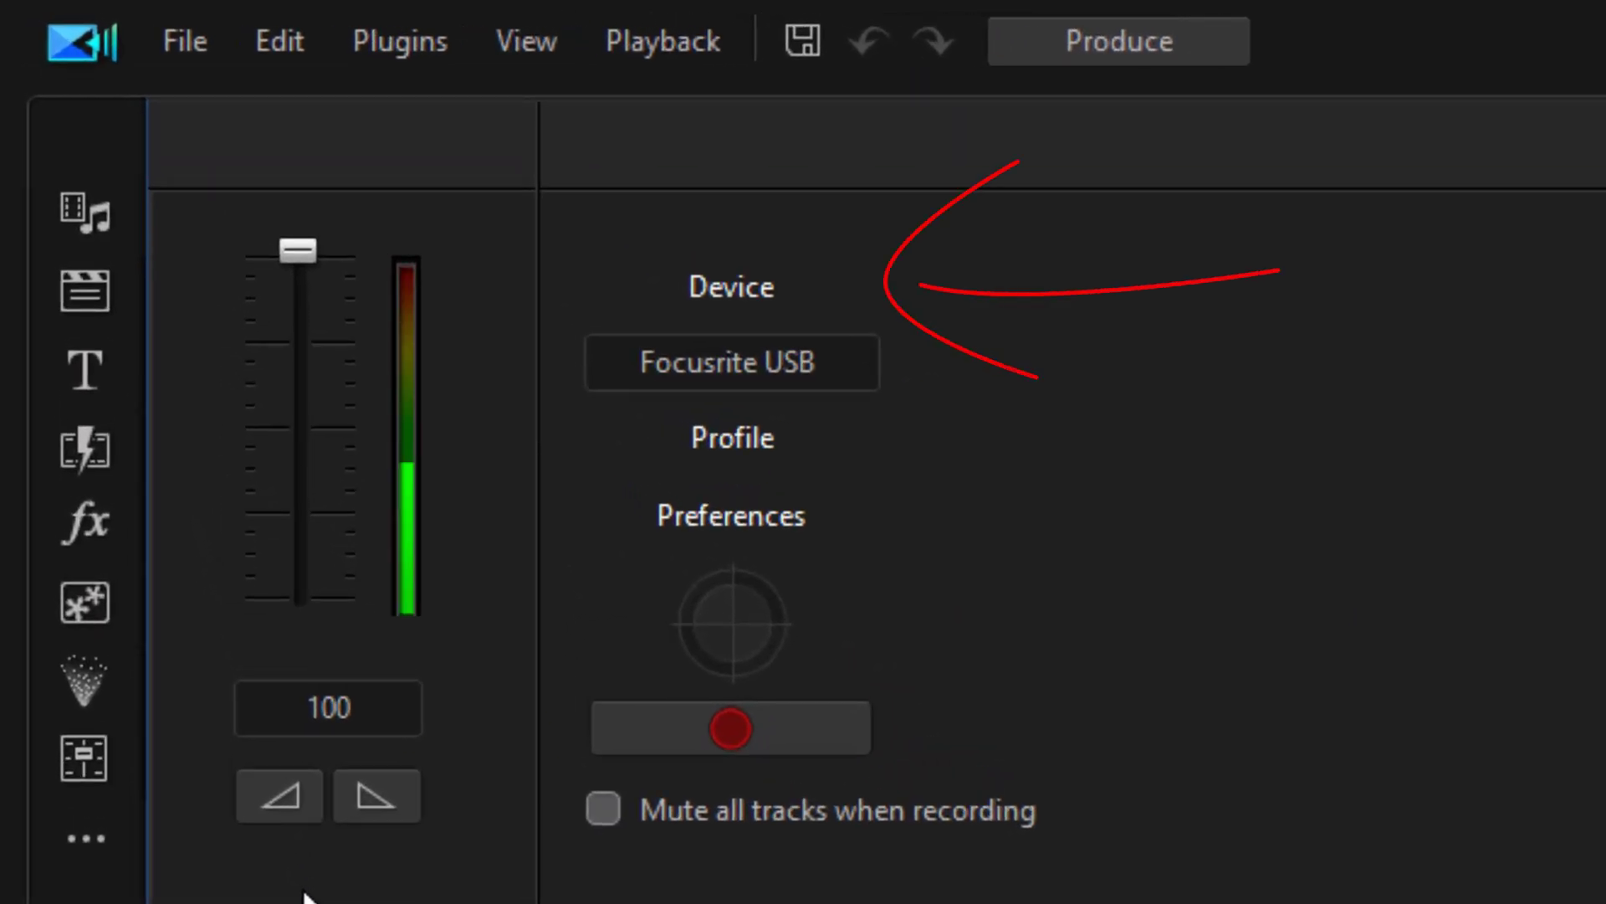
click(793, 297)
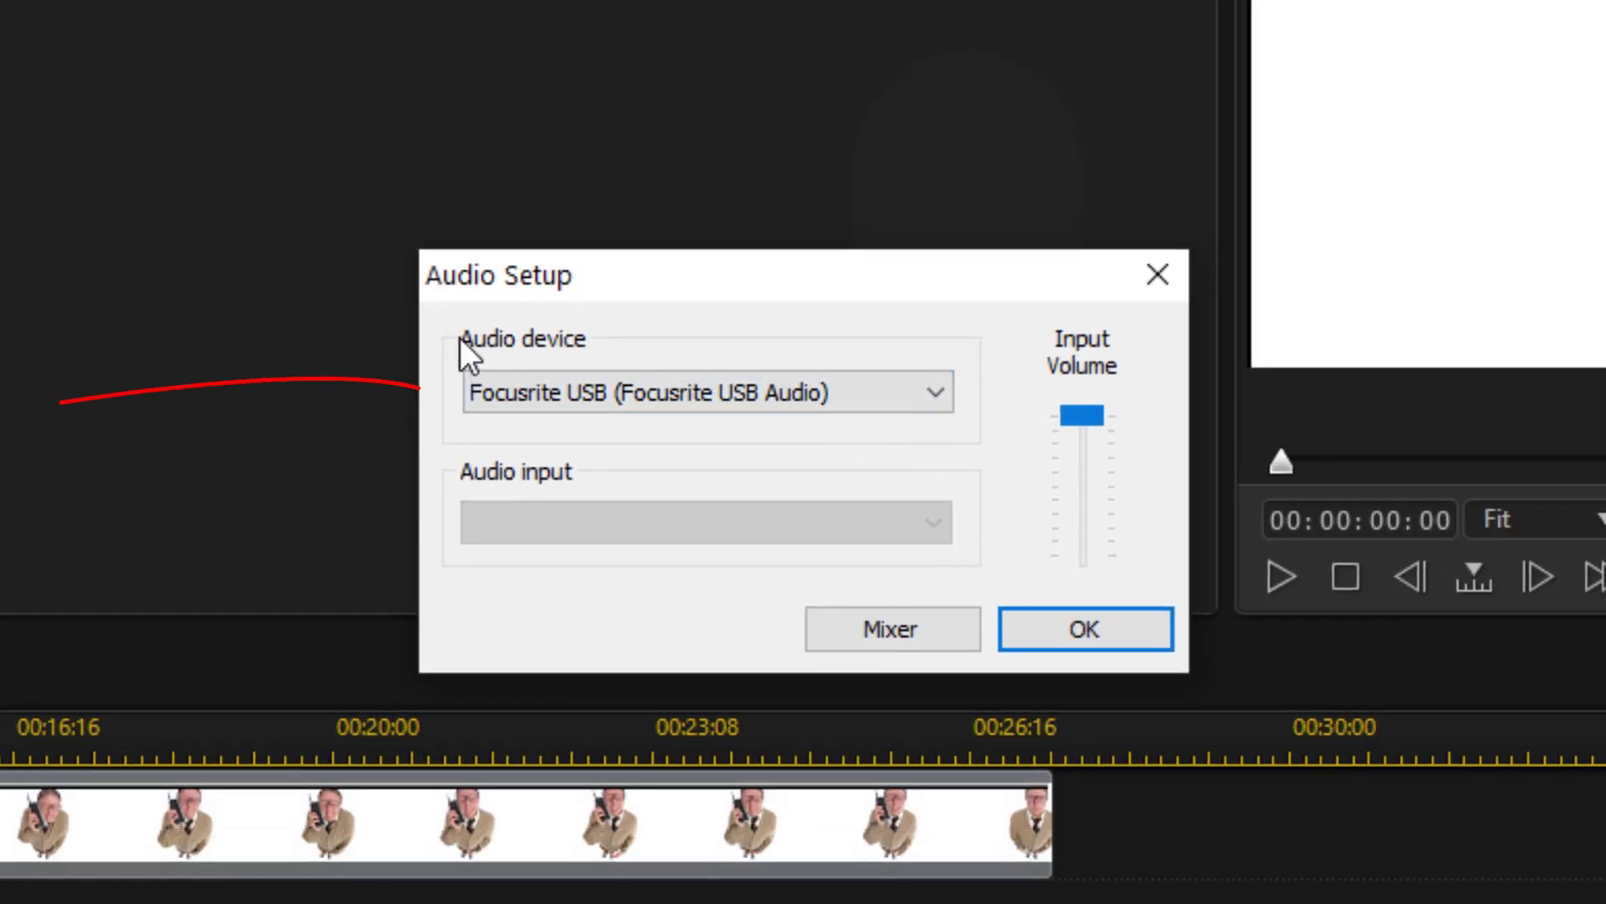
Step: Keep Focusrite USB (Focusrite USB Audio) selected as the audio device in Audio Setup
click(947, 396)
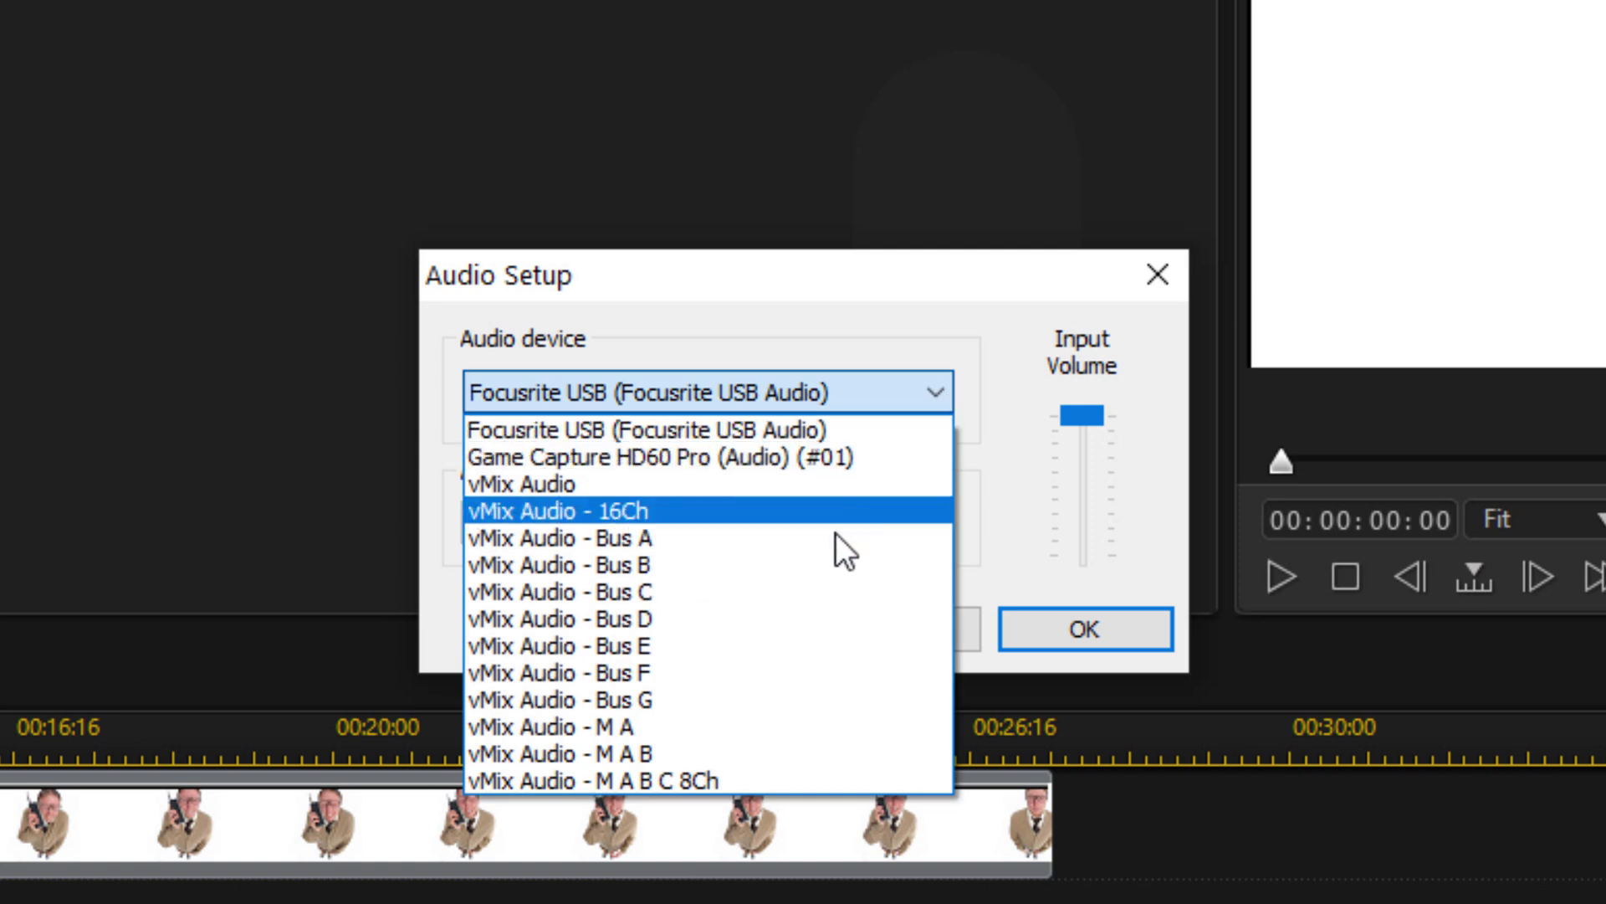
click(714, 429)
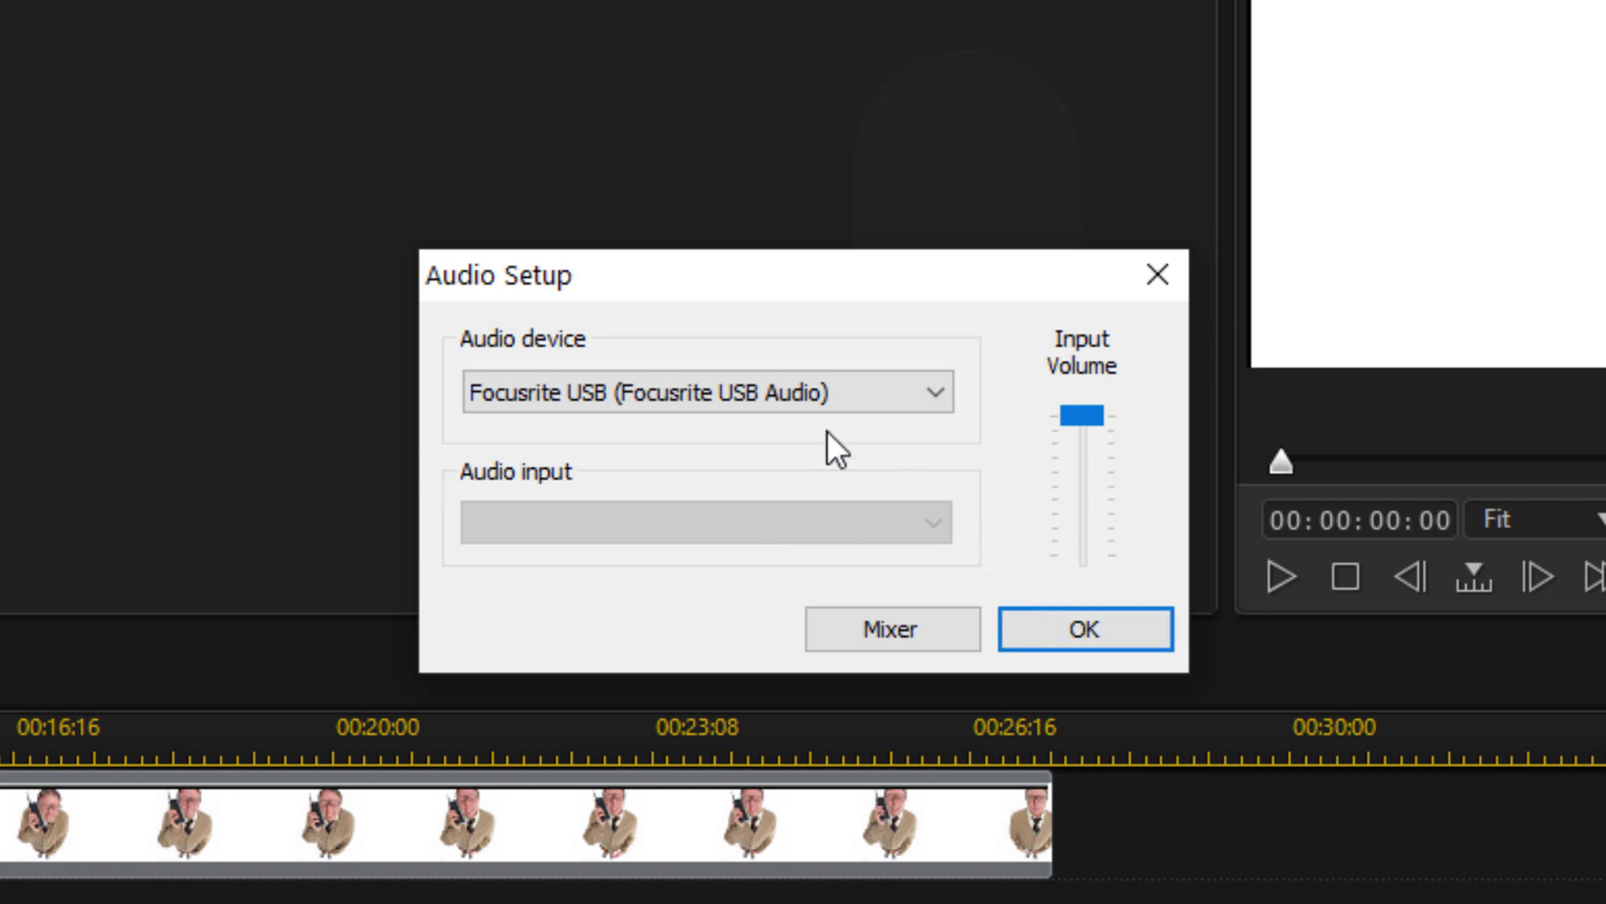
click(815, 398)
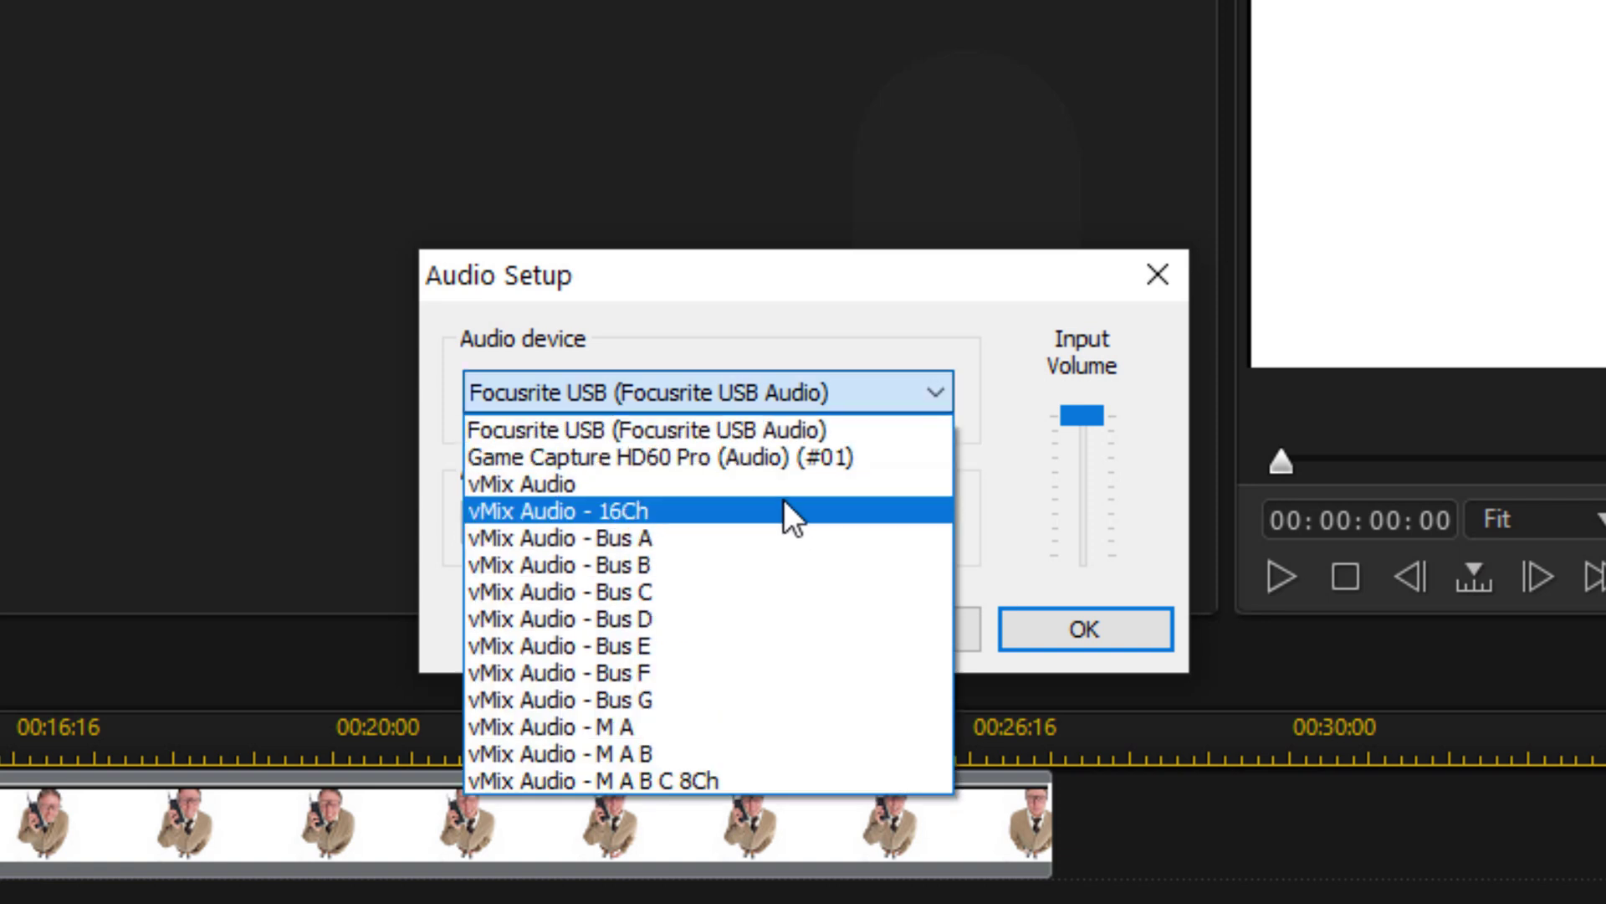
click(753, 336)
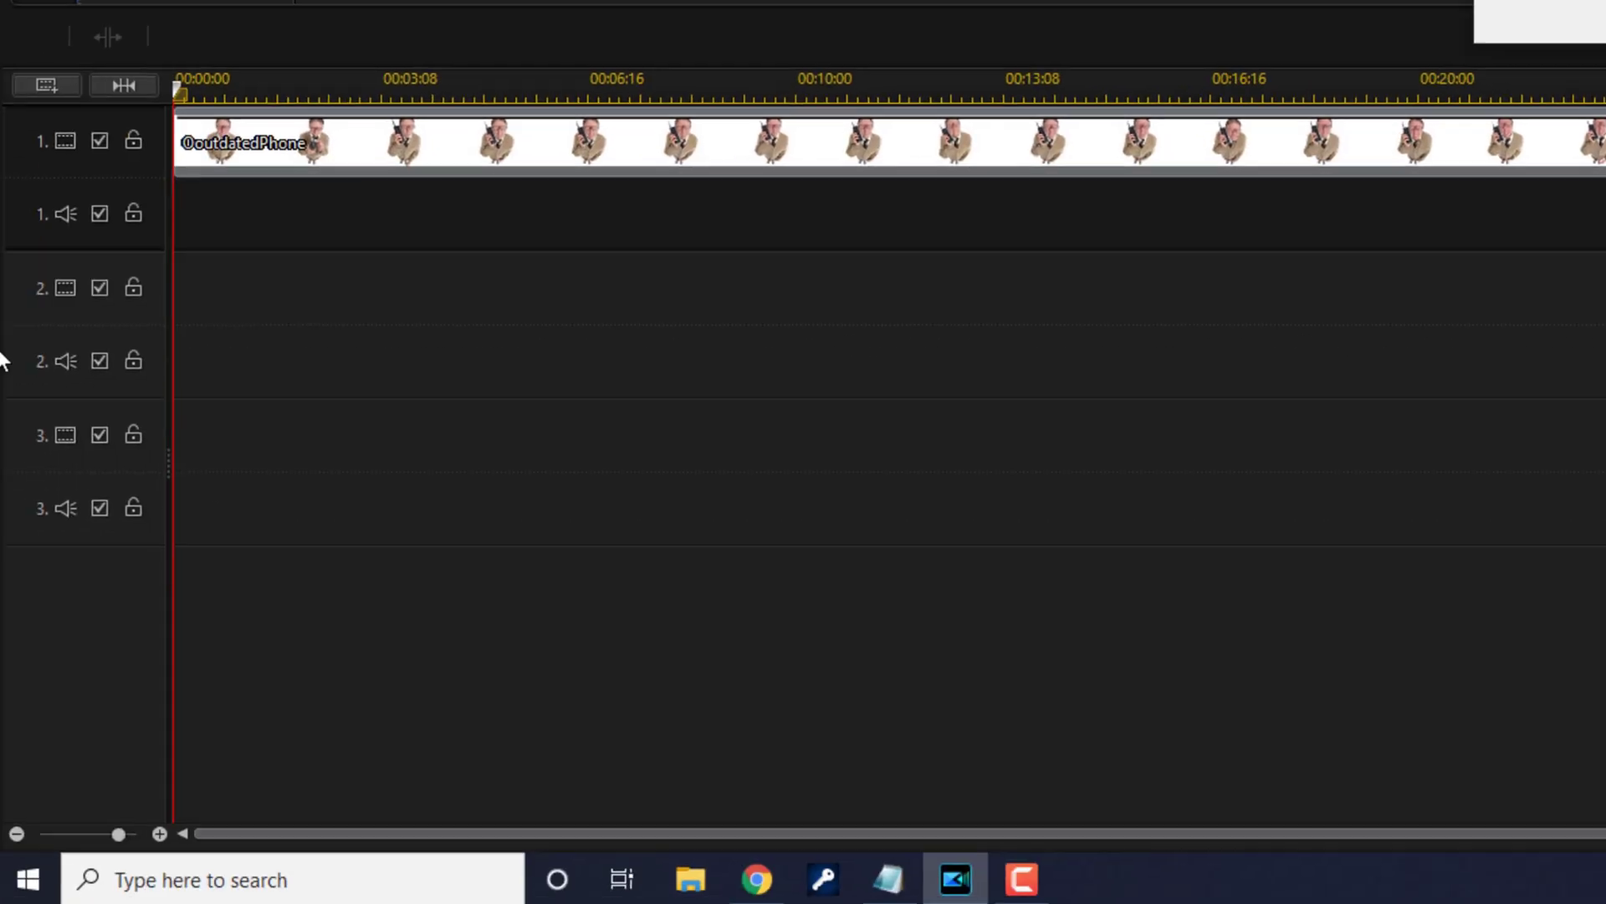
click(136, 879)
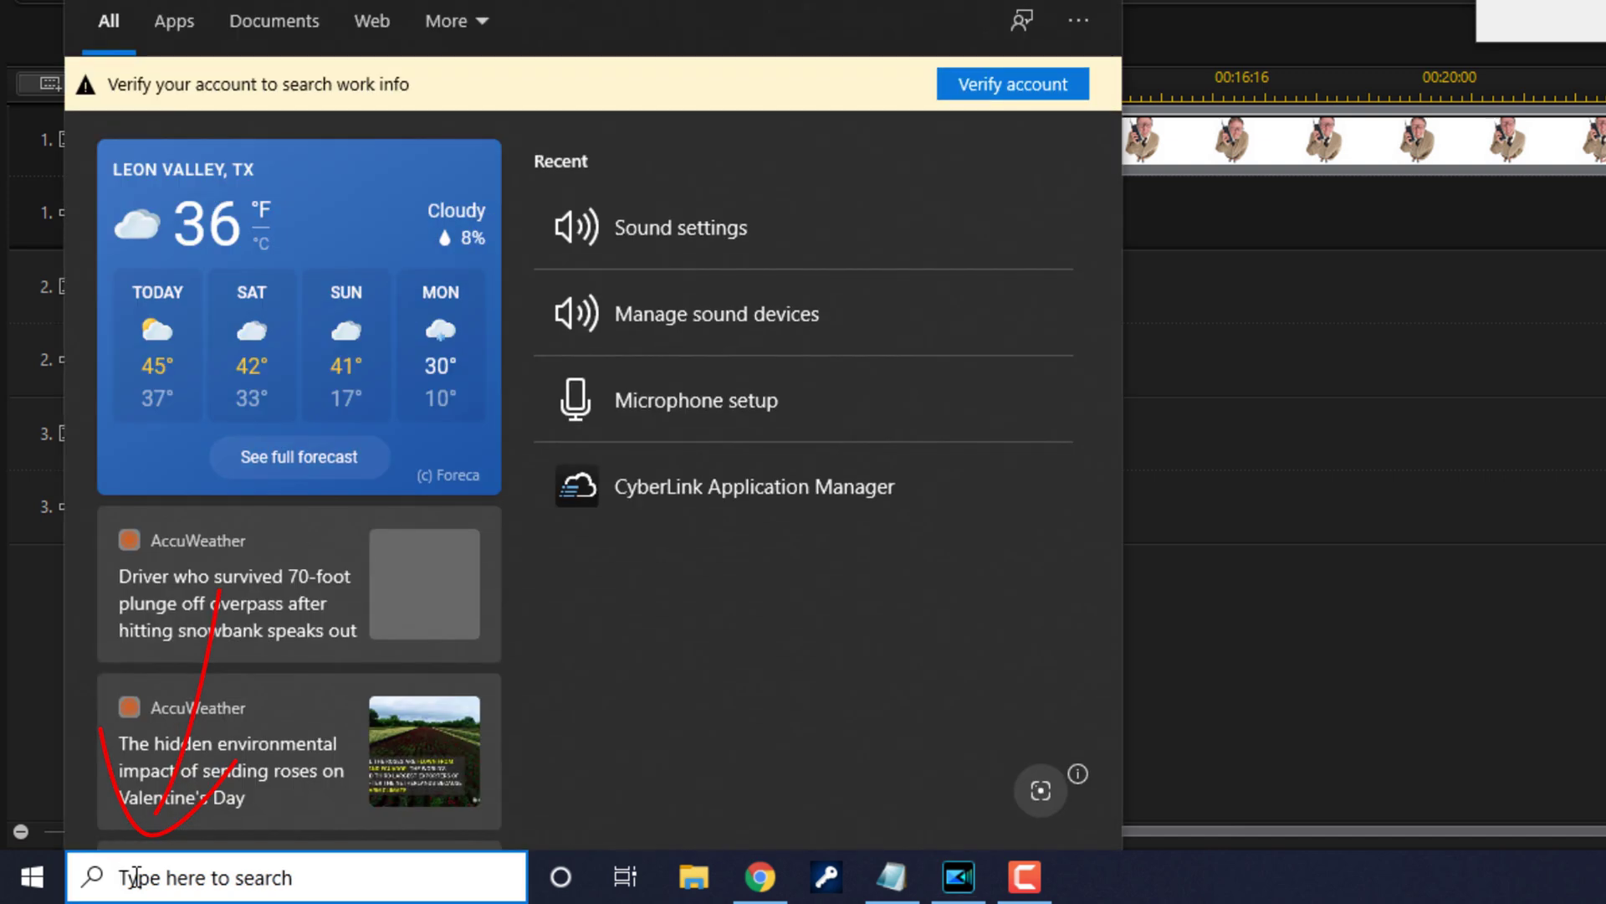
Step: Verify Focusrite USB is the input device in Windows Sound settings, then close Settings
text(sound s)
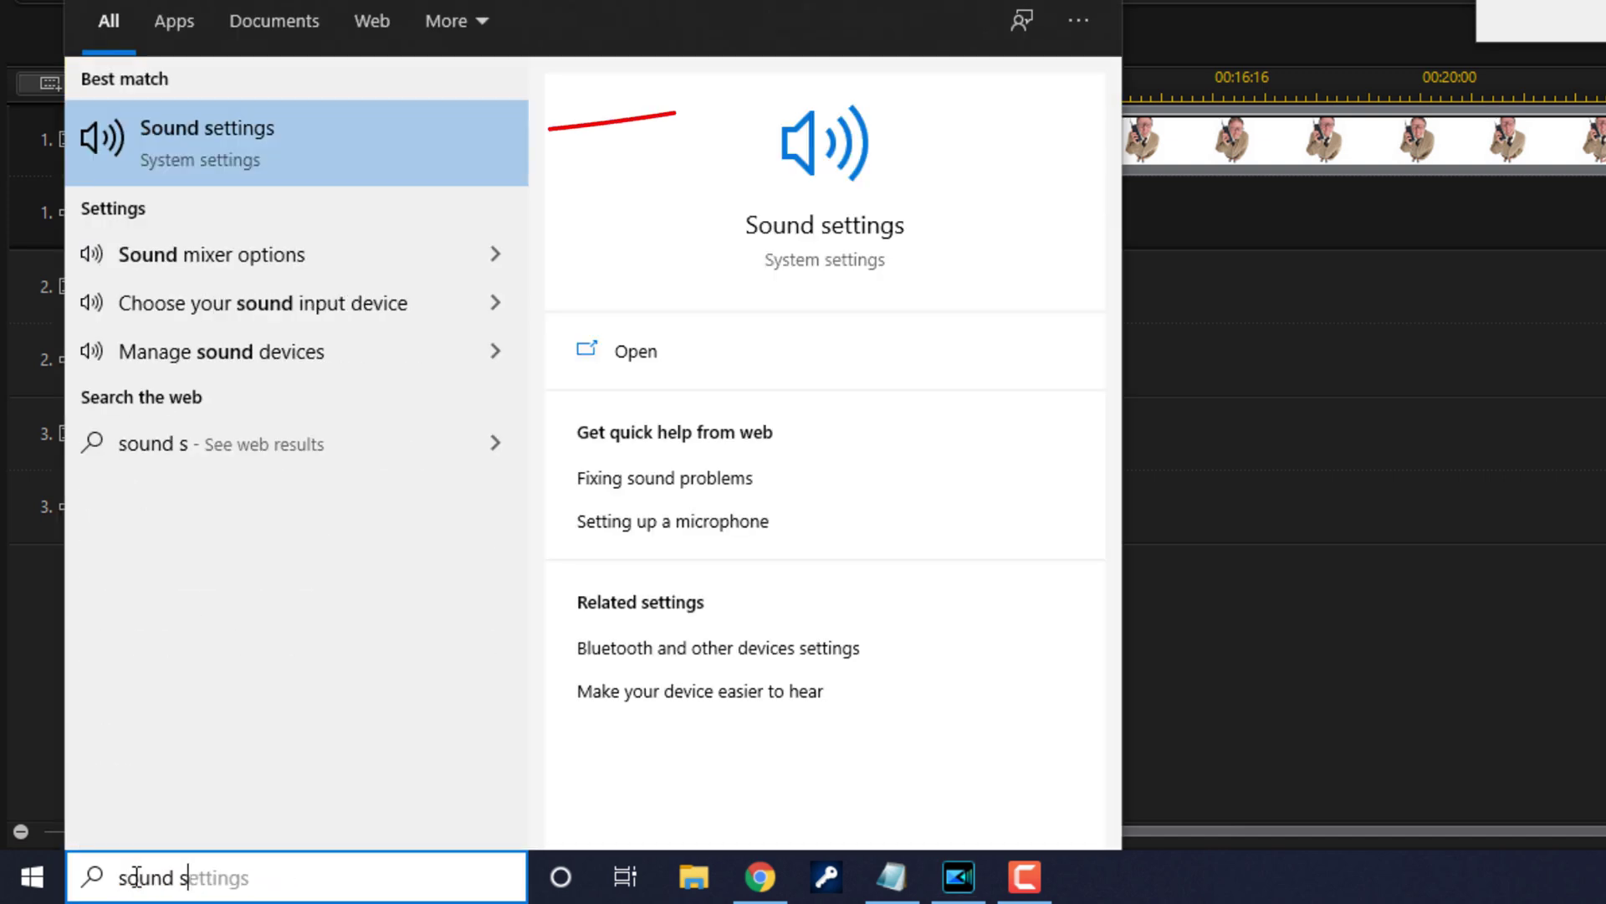
text(ettings)
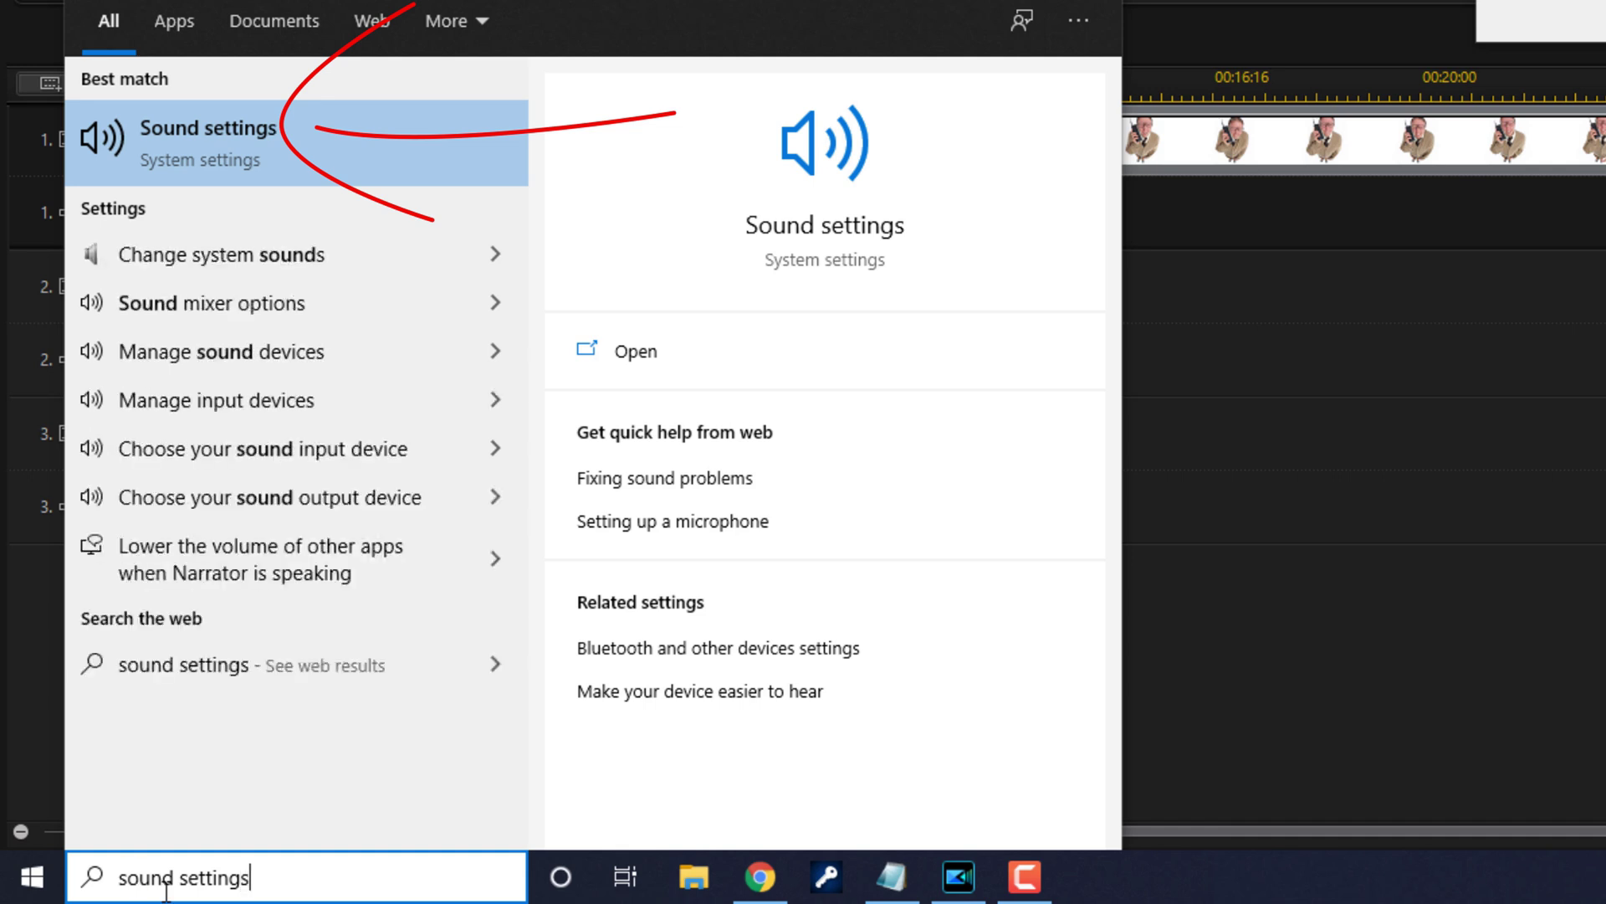
click(254, 141)
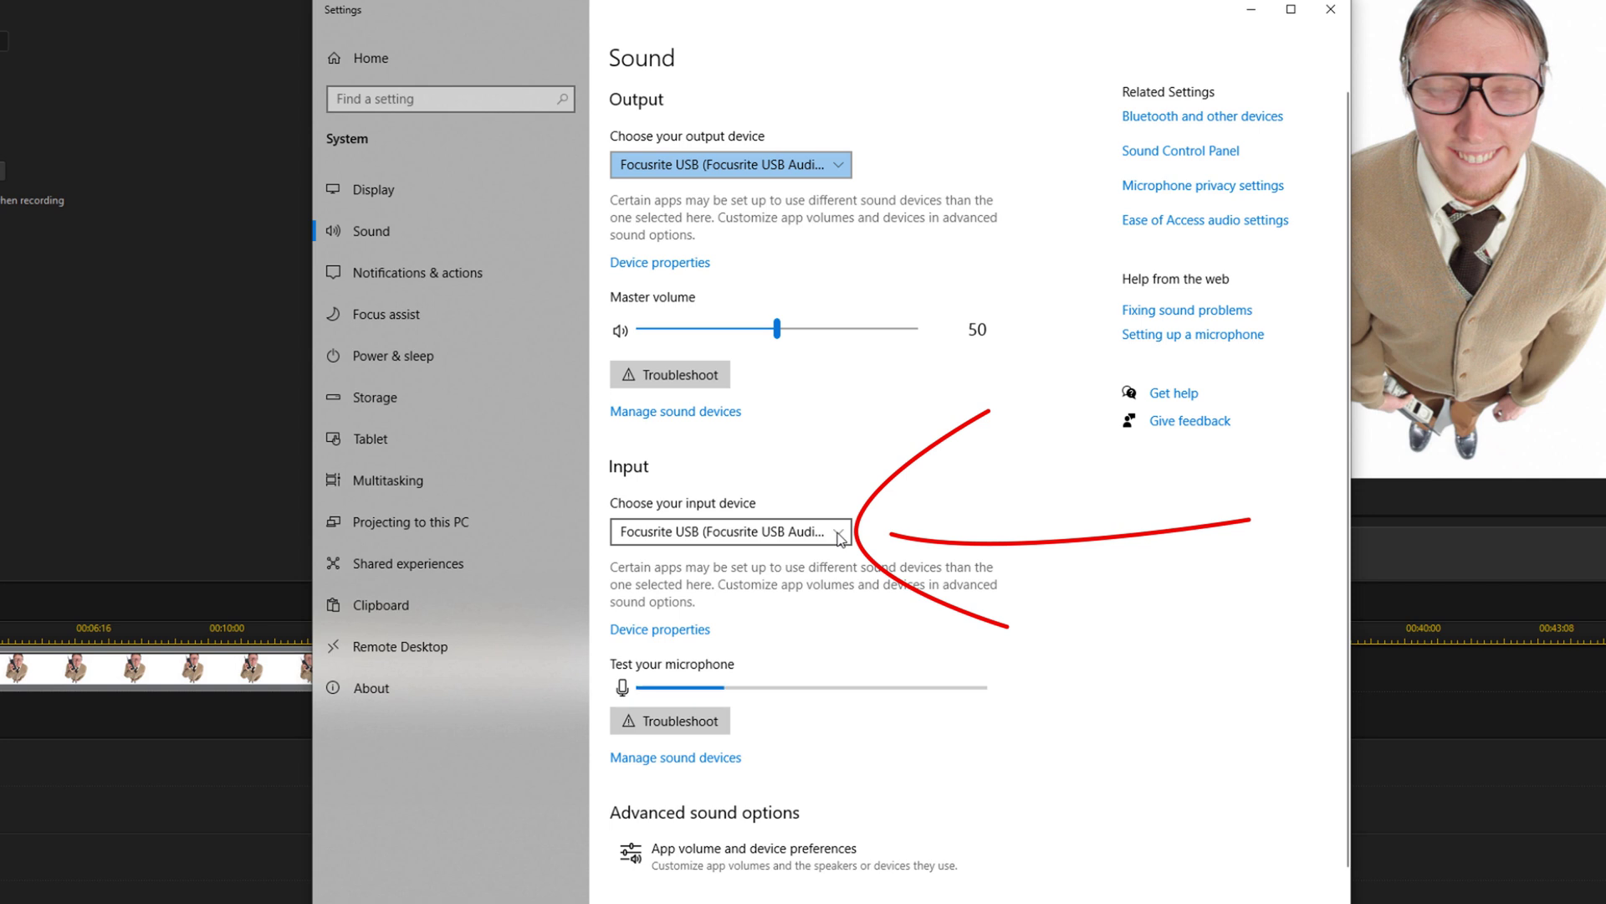
click(840, 536)
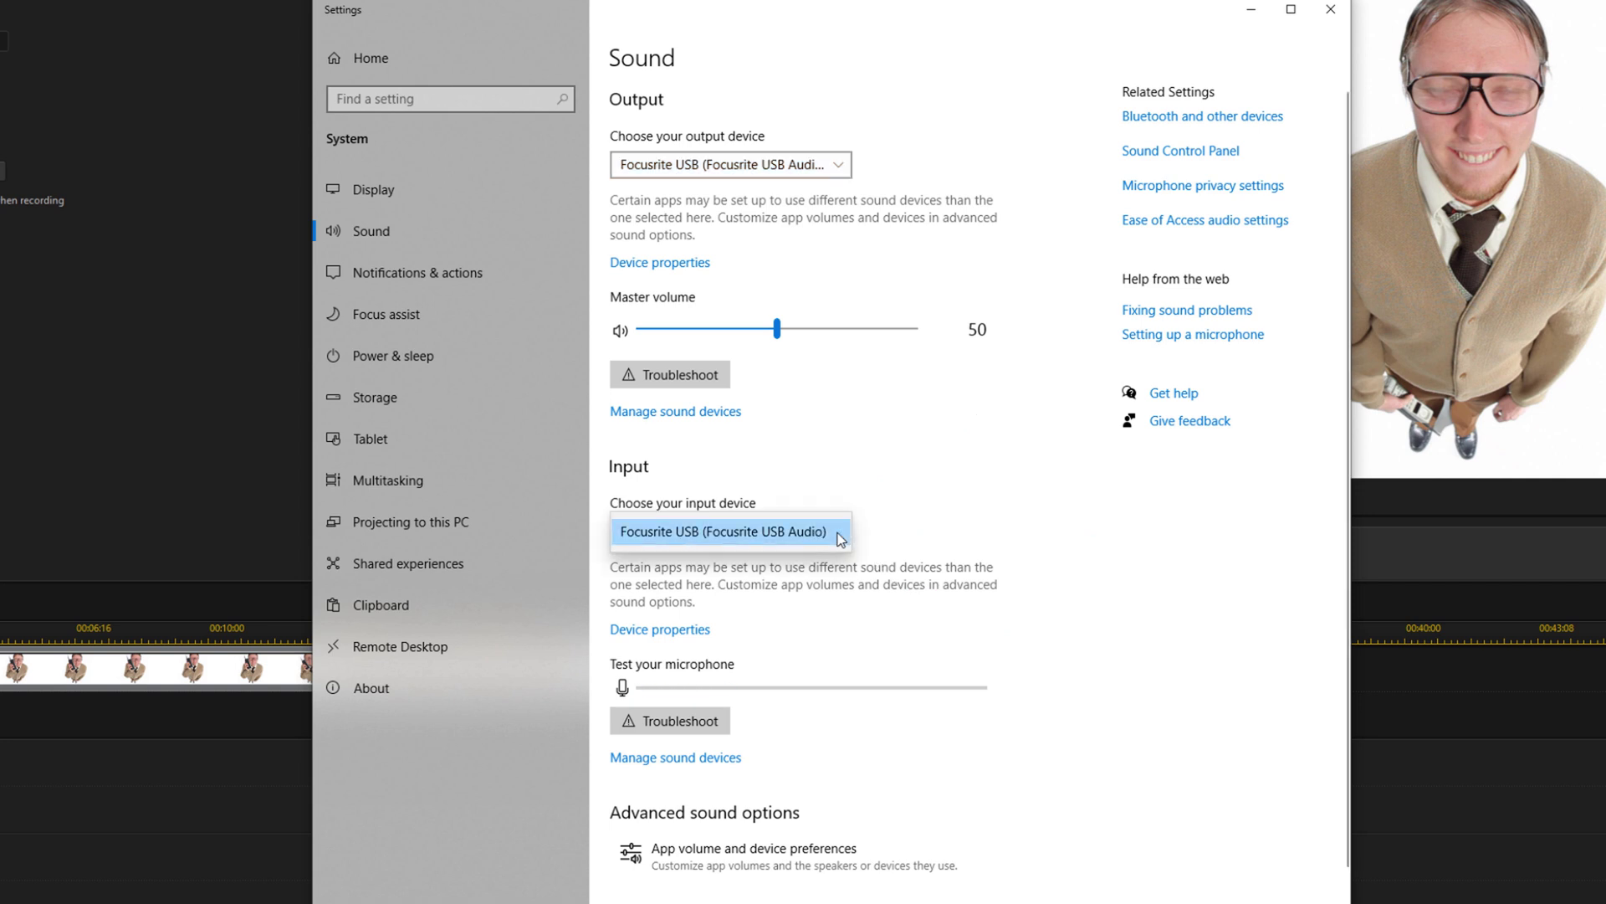
click(863, 524)
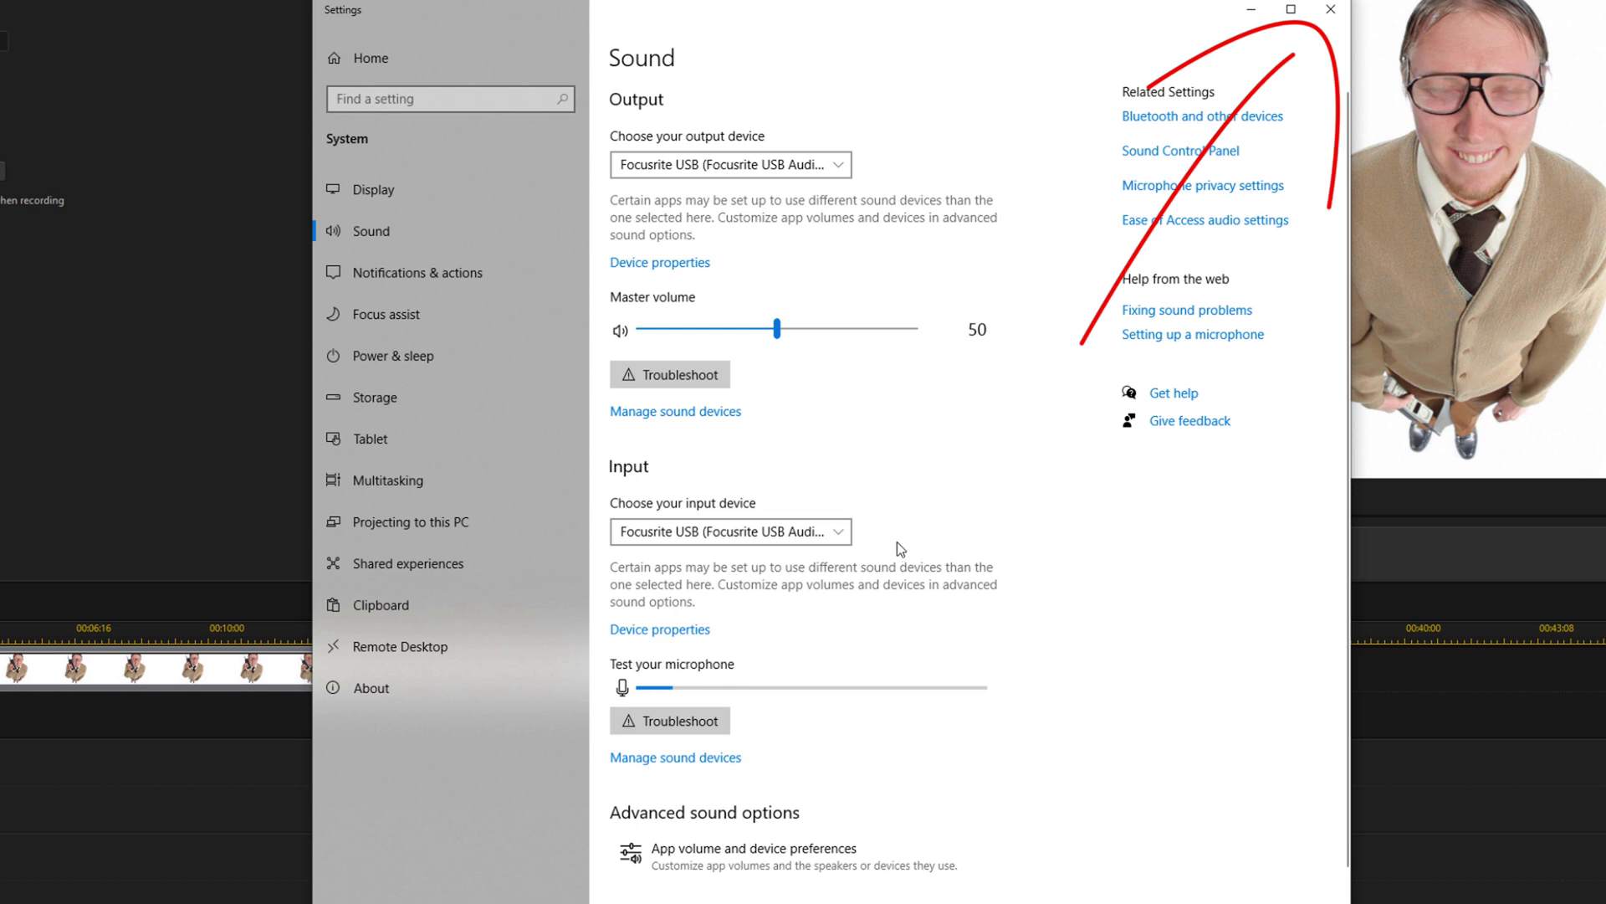
click(1330, 10)
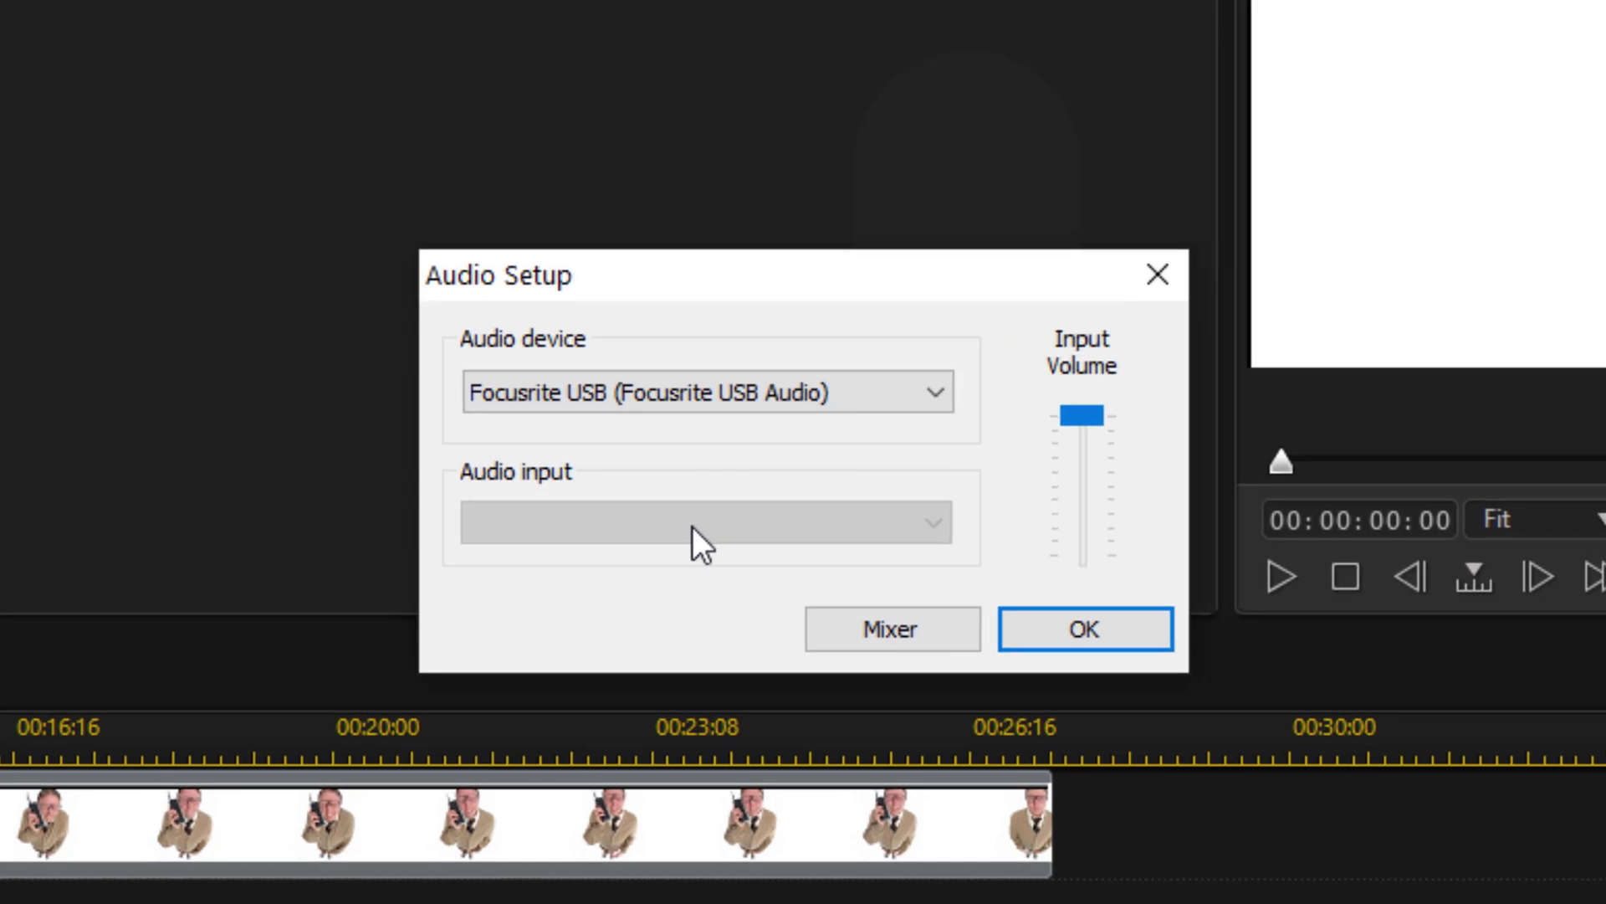
Step: Reselect Focusrite USB as the audio device and confirm Audio Setup with OK
click(854, 465)
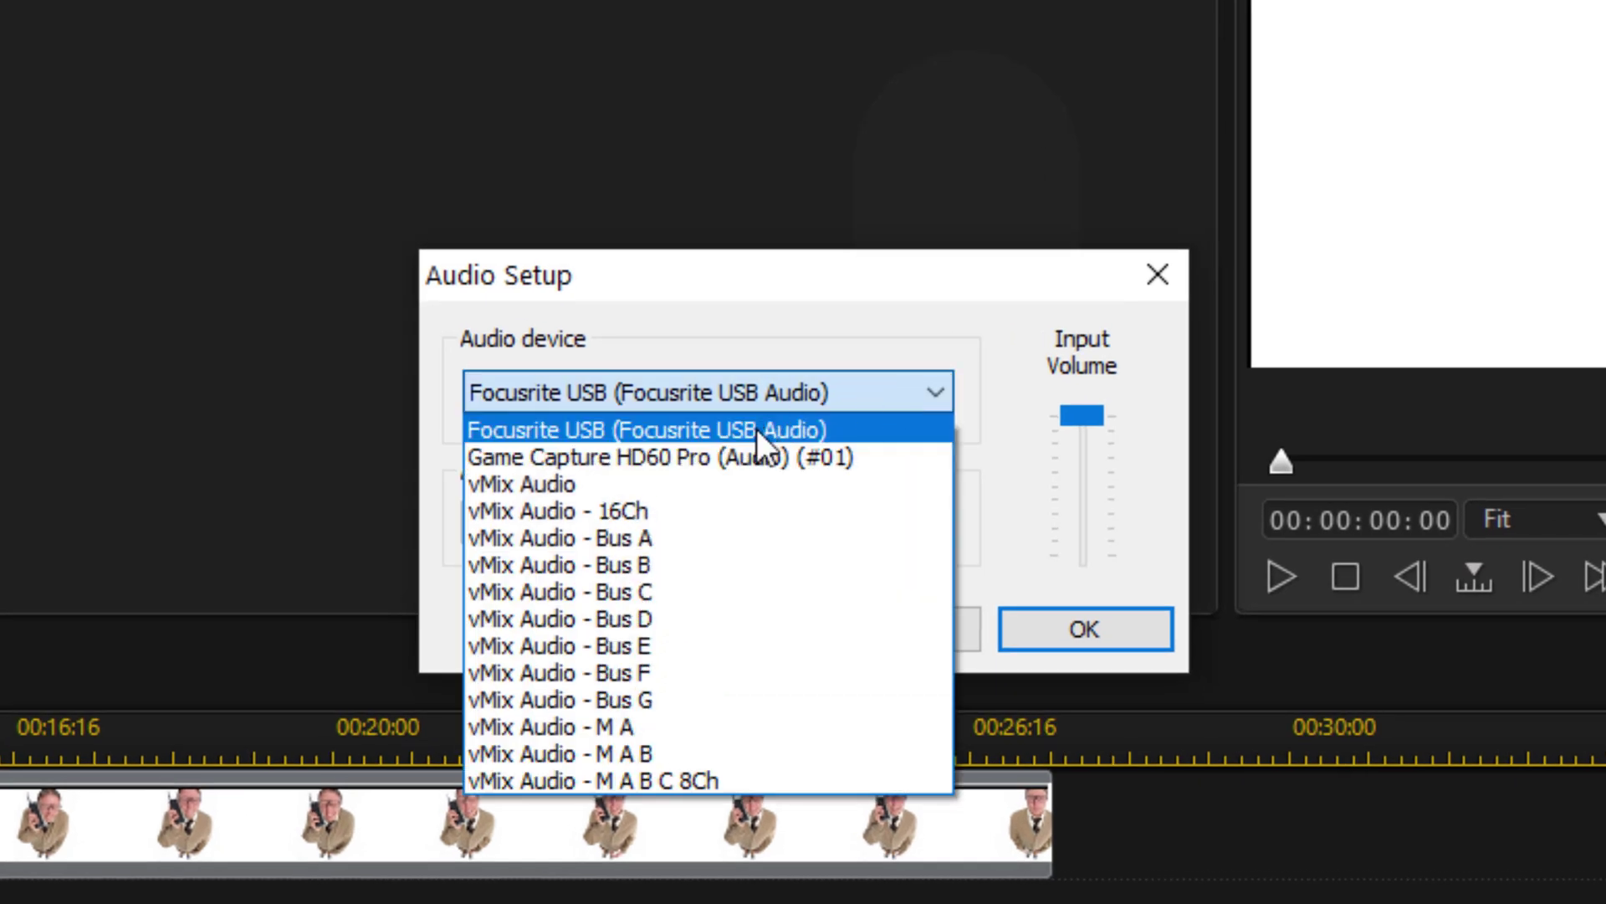
click(758, 428)
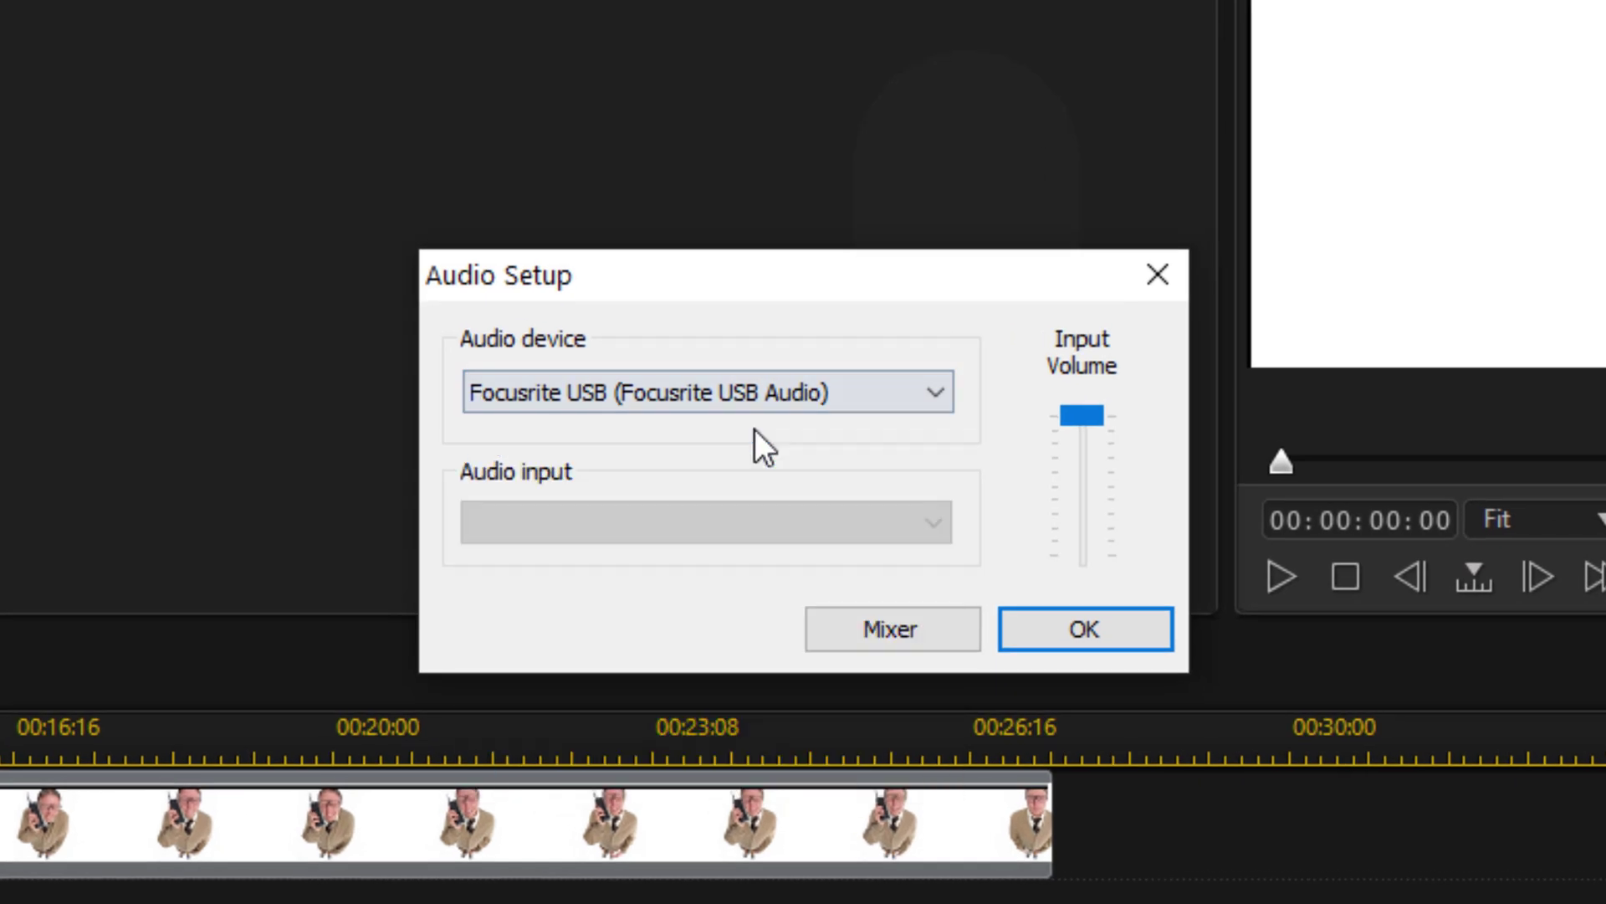
click(1108, 634)
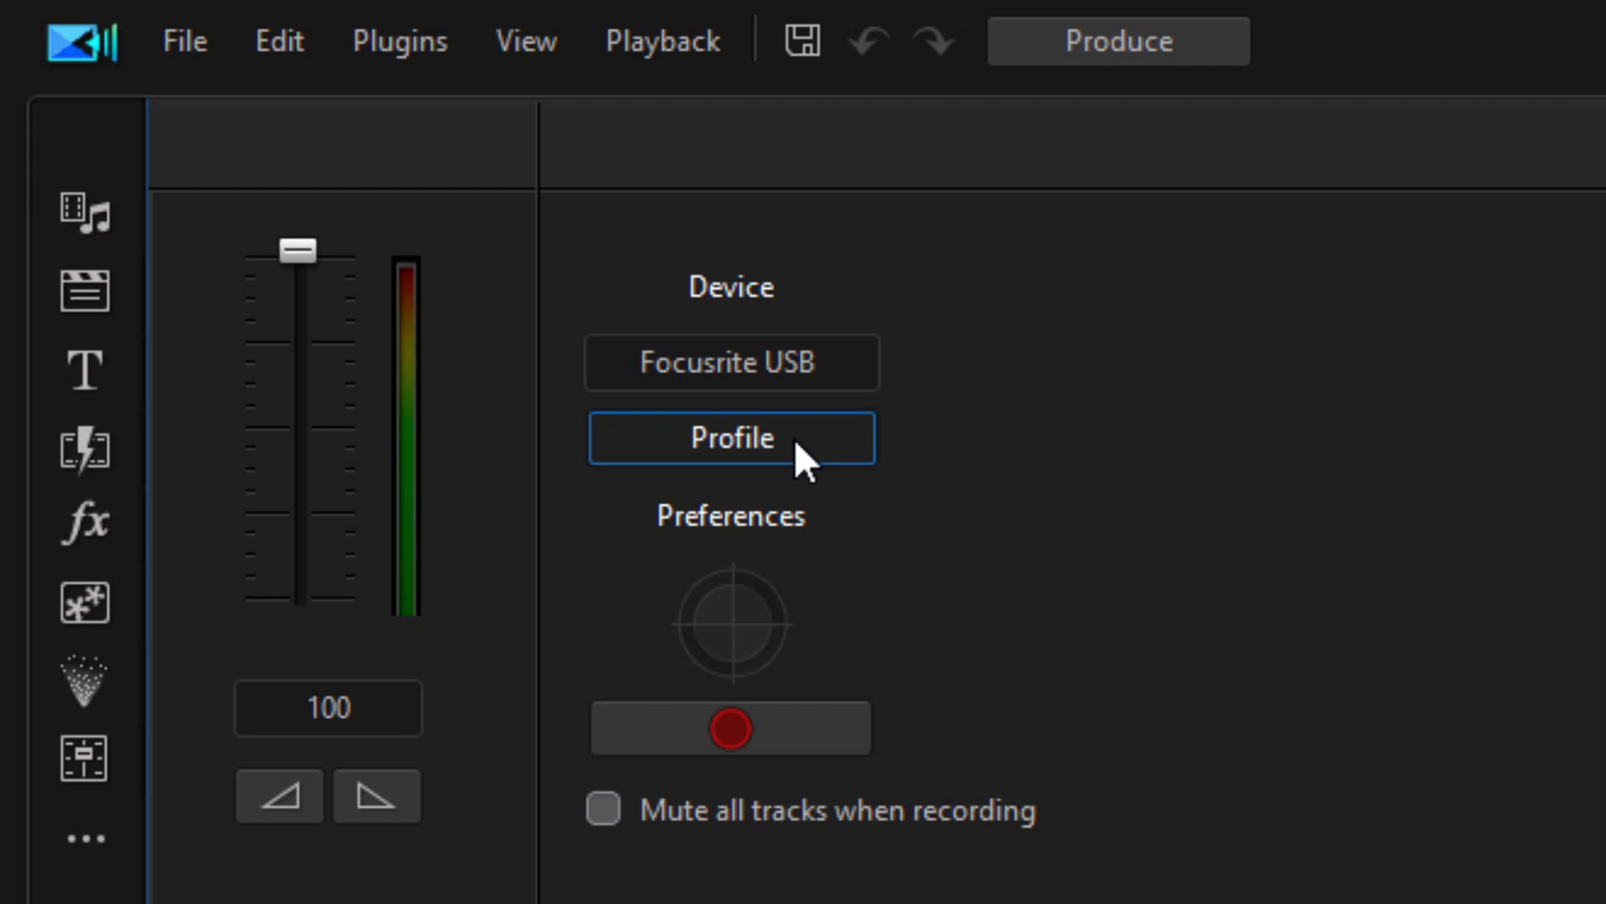
click(793, 441)
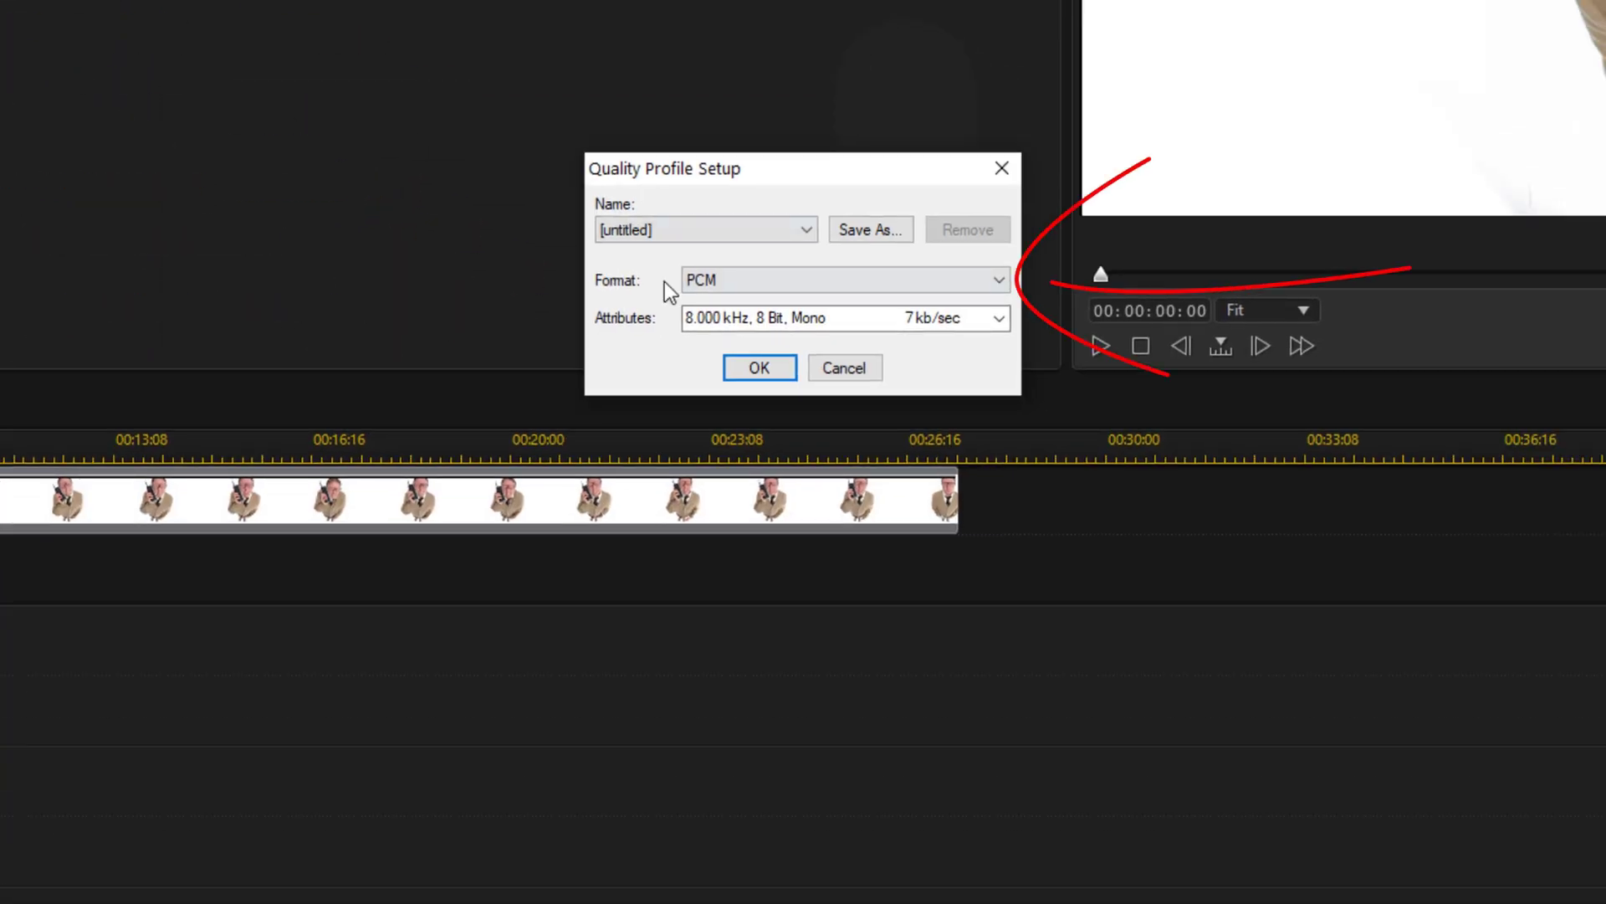
Step: Set the recording quality to PCM, 48.000 kHz, 16 Bit, Mono
click(751, 284)
click(698, 302)
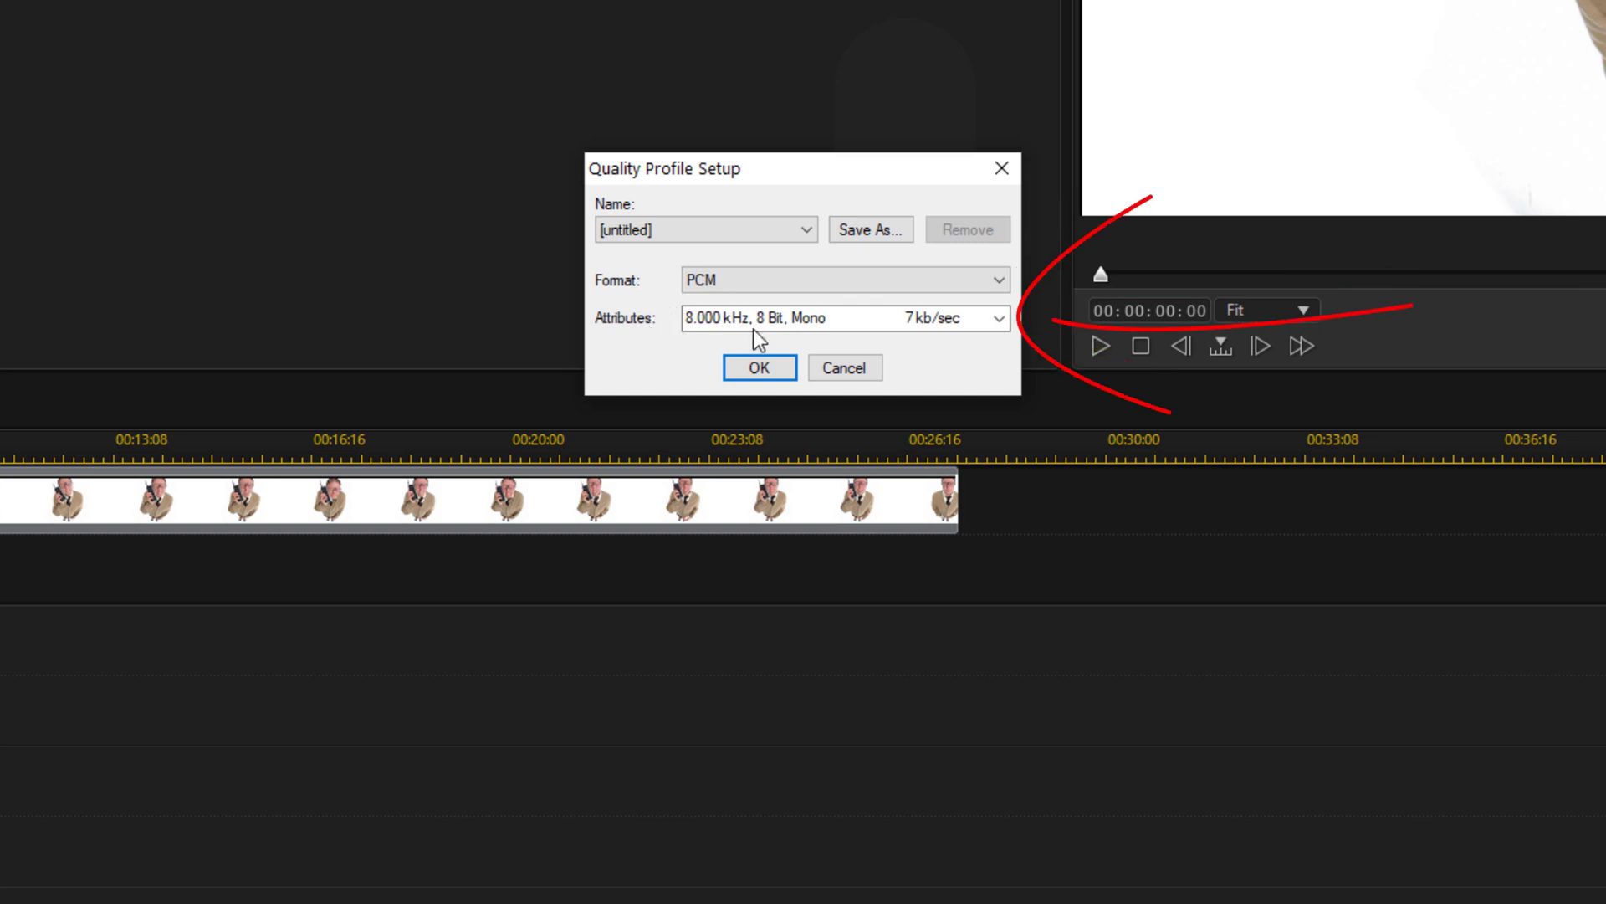
click(1001, 320)
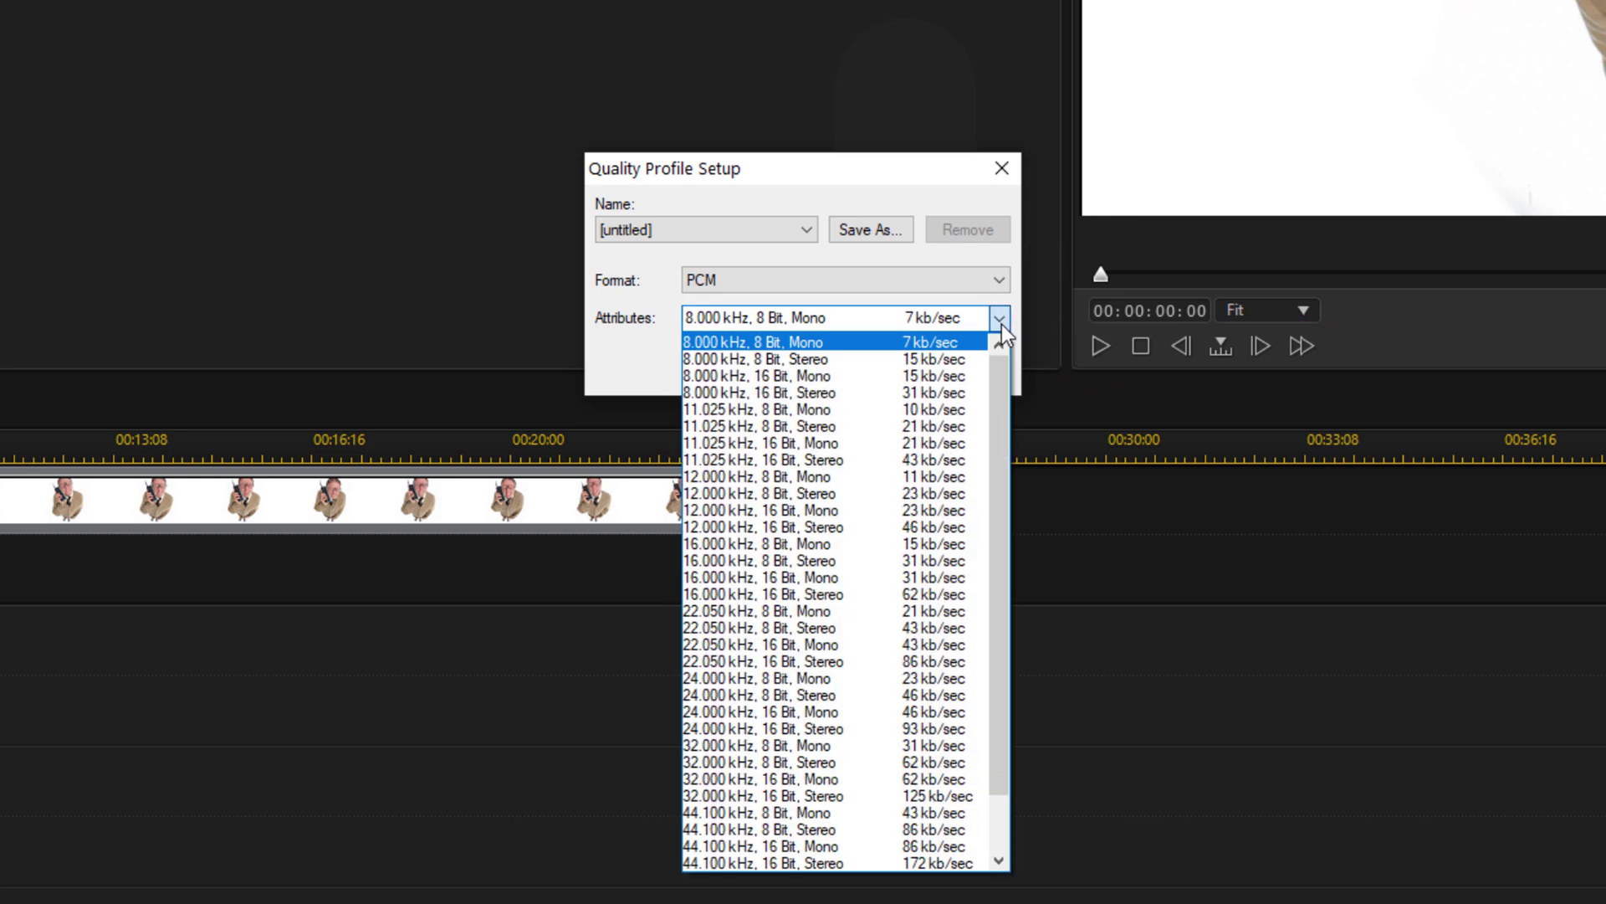
drag(1001, 497, 1011, 610)
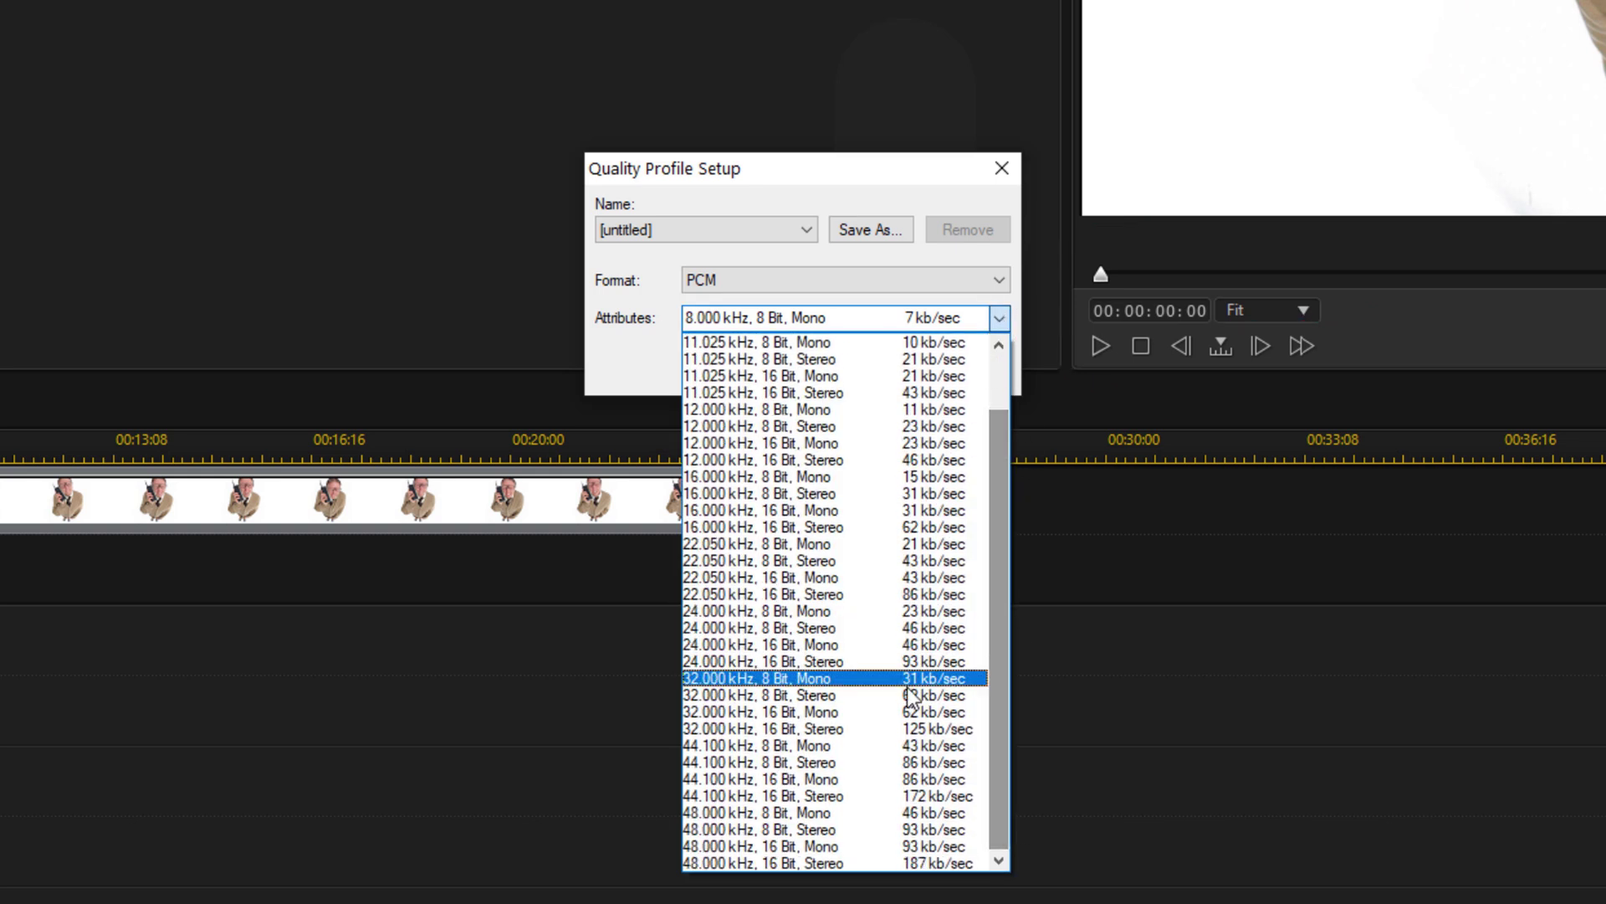
click(869, 848)
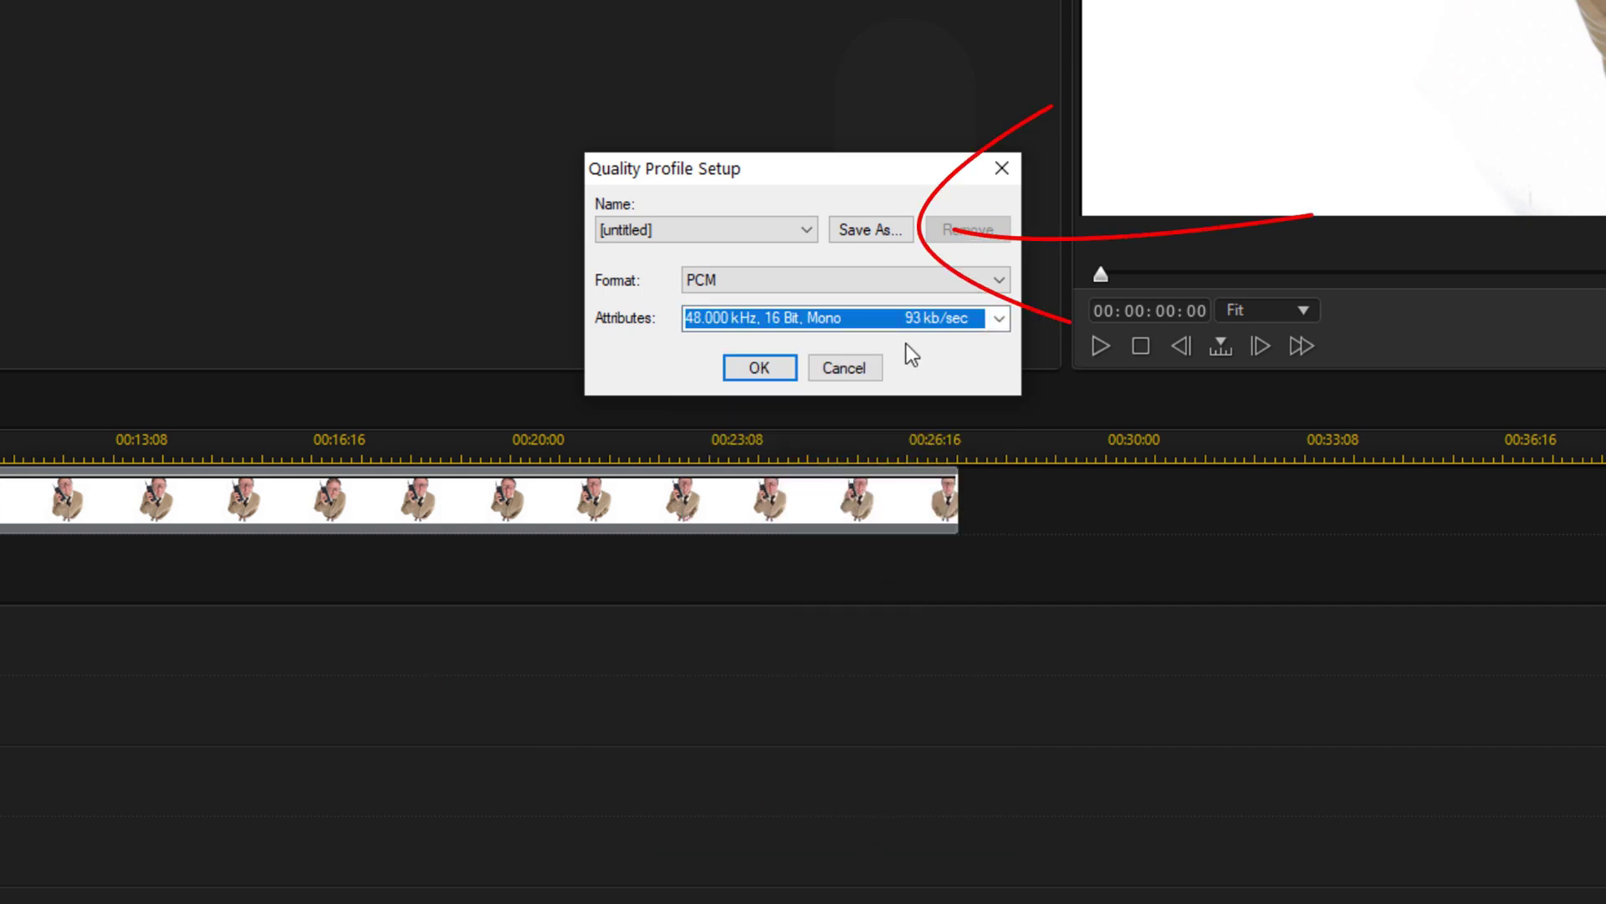
Step: Save the quality profile as 'My Favorite' and close the profile setup
click(854, 228)
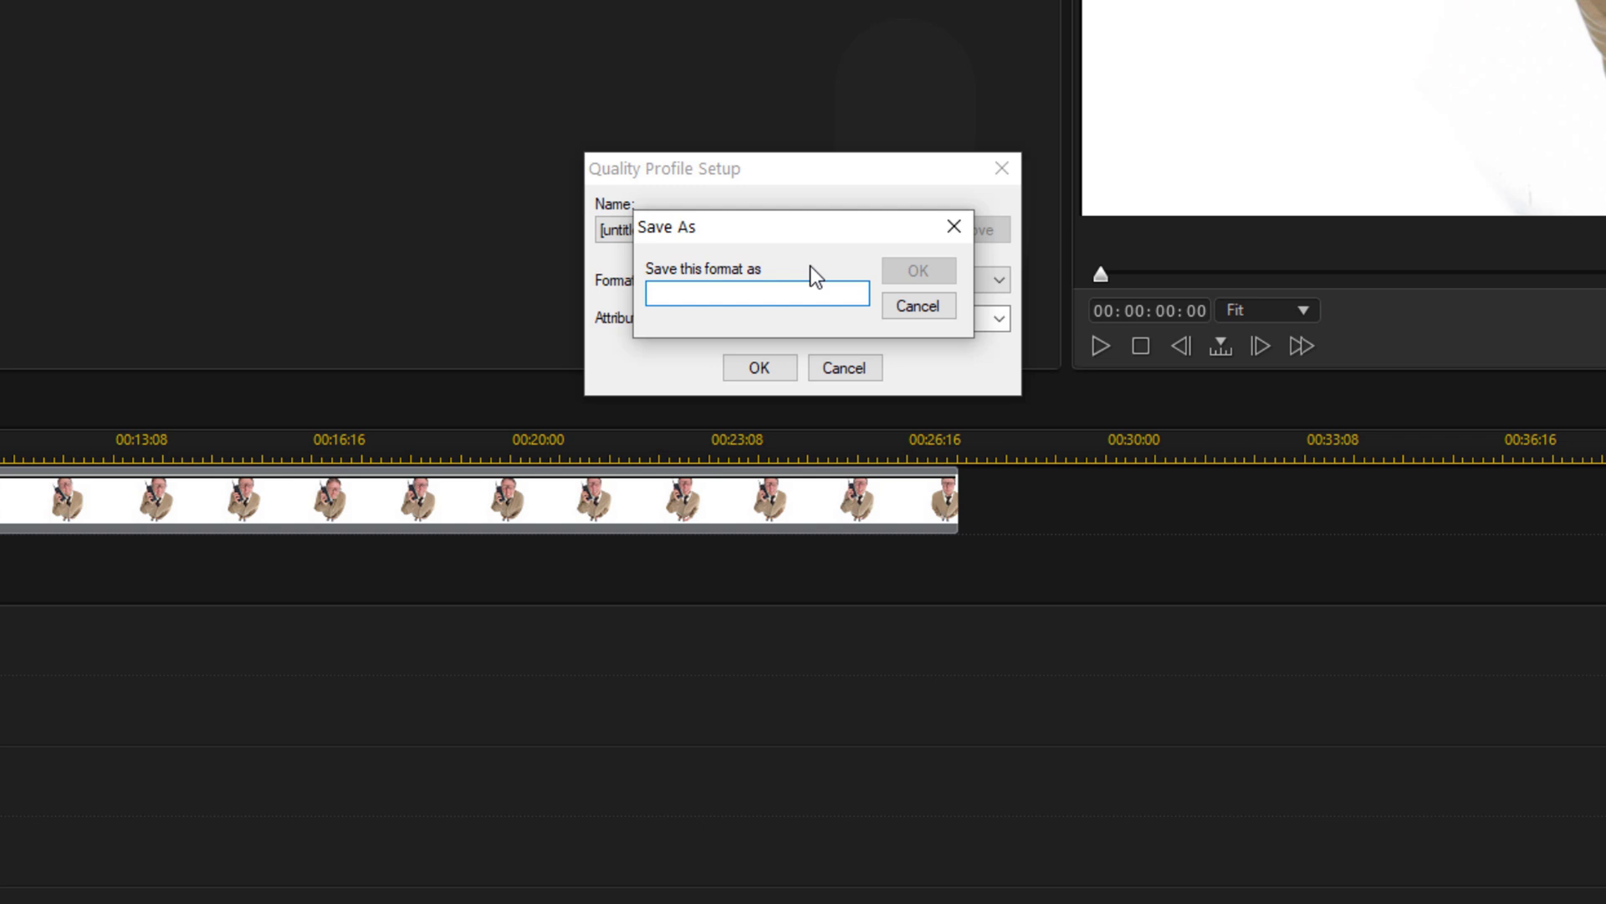
text(My Favo)
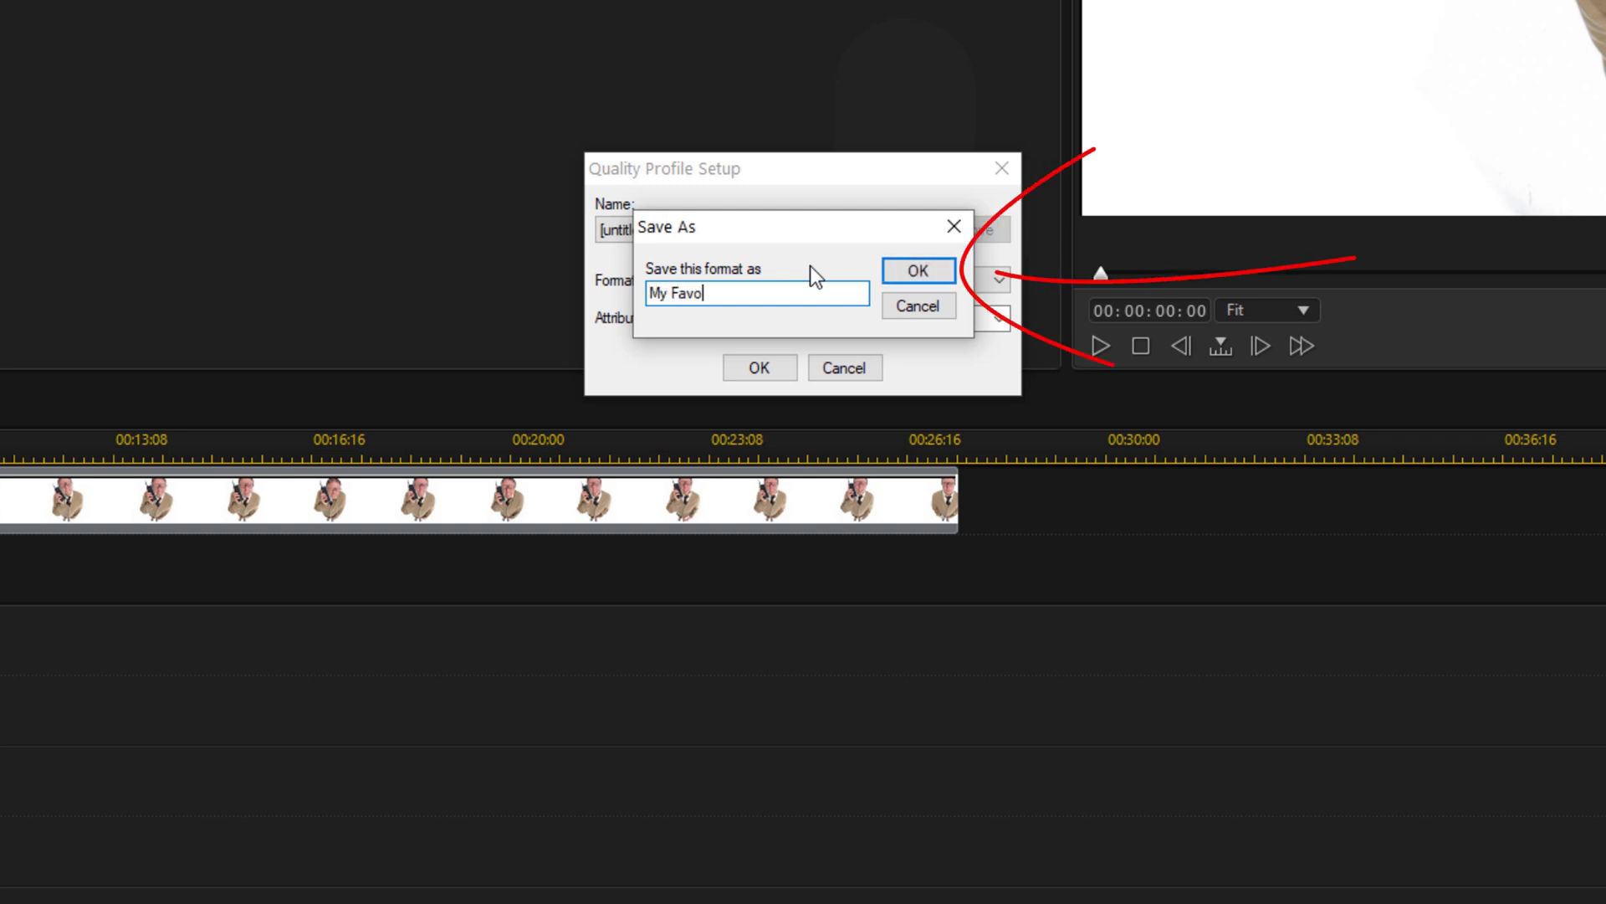
text(rite)
click(909, 268)
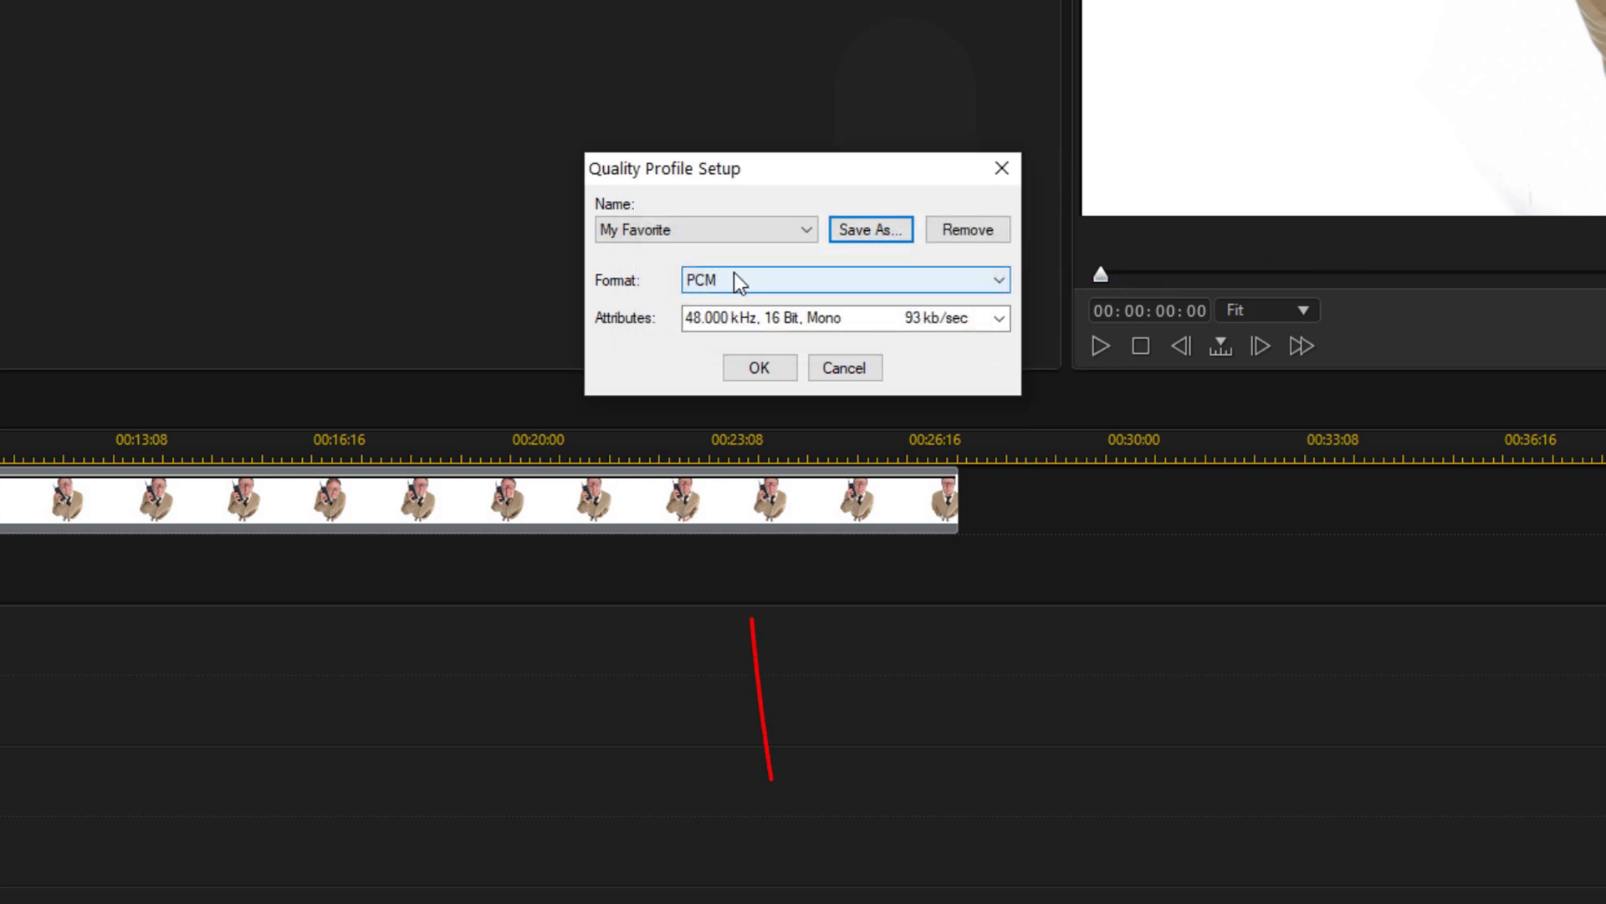
click(757, 370)
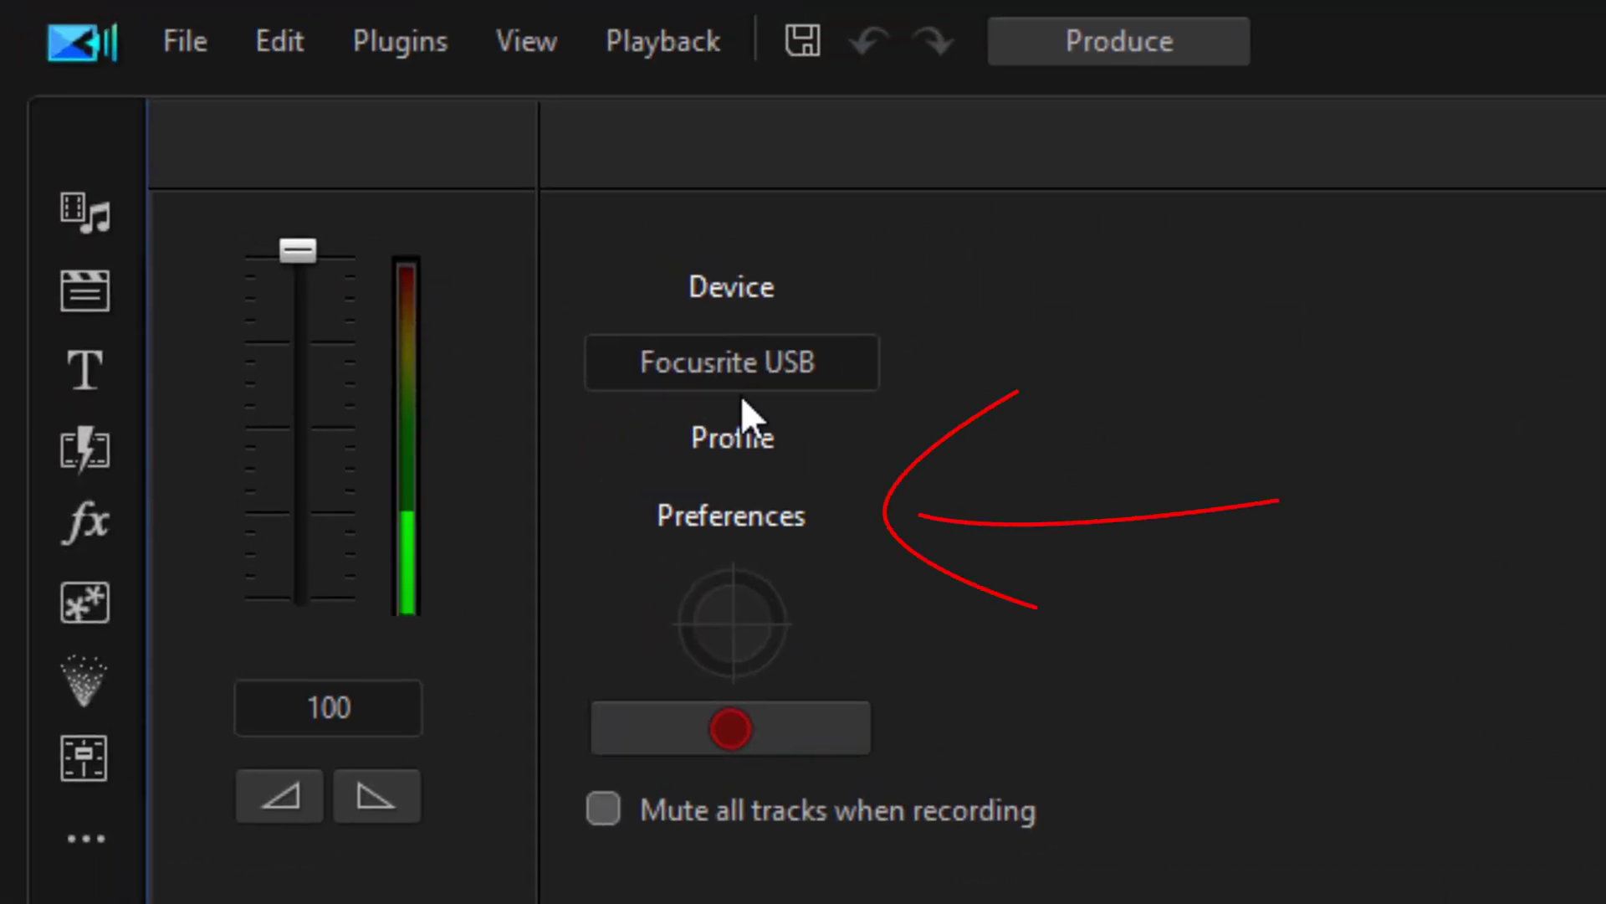
click(785, 528)
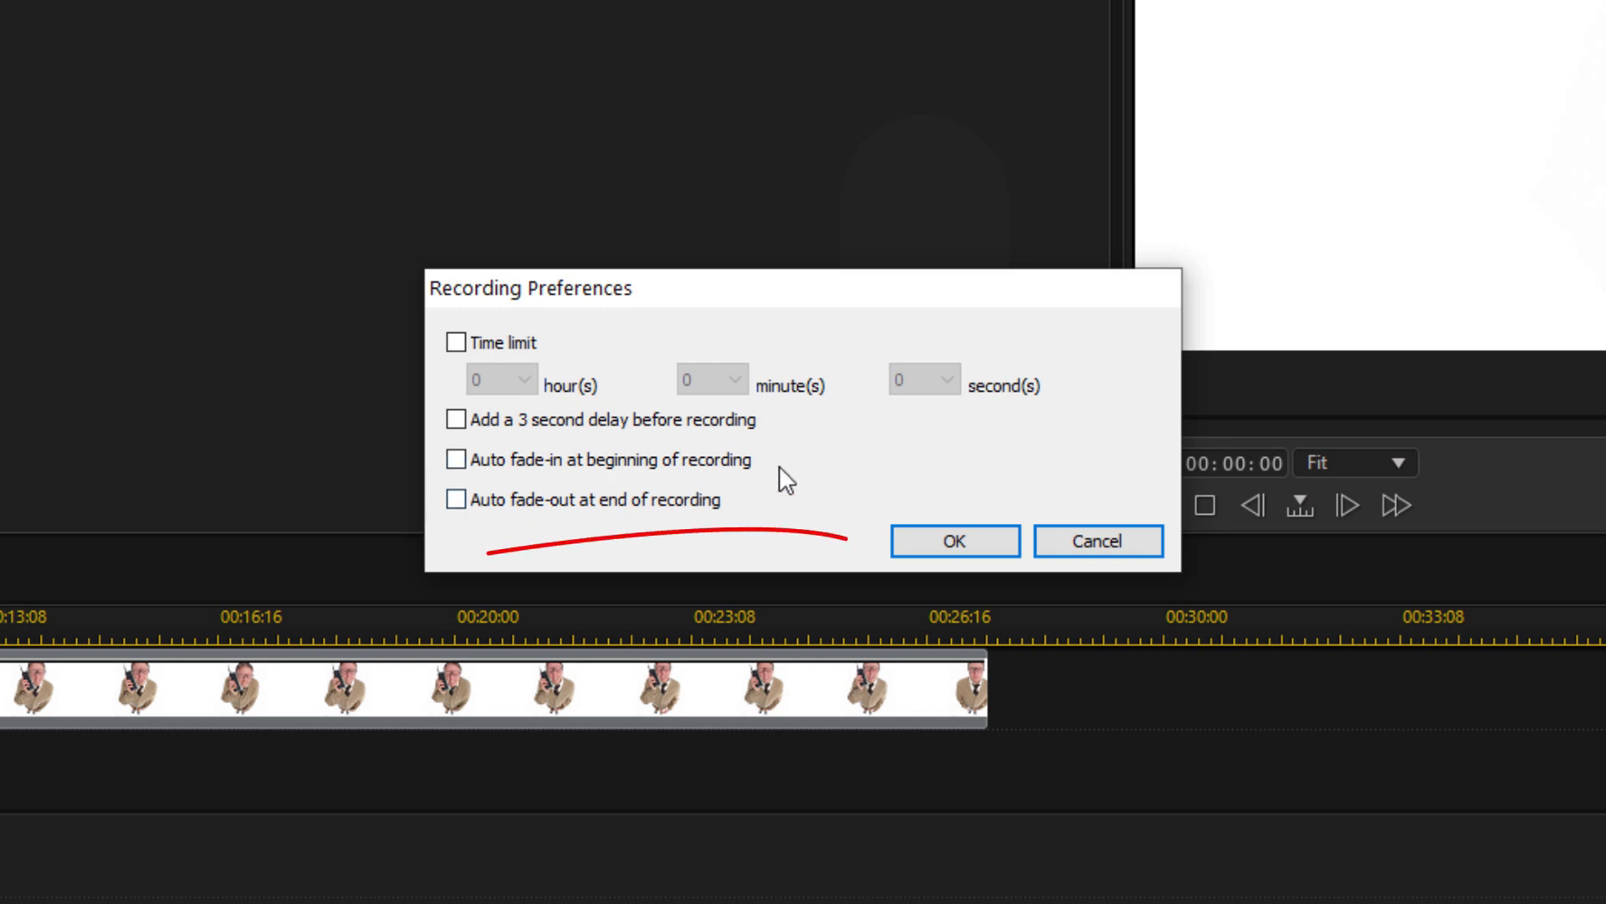
click(936, 543)
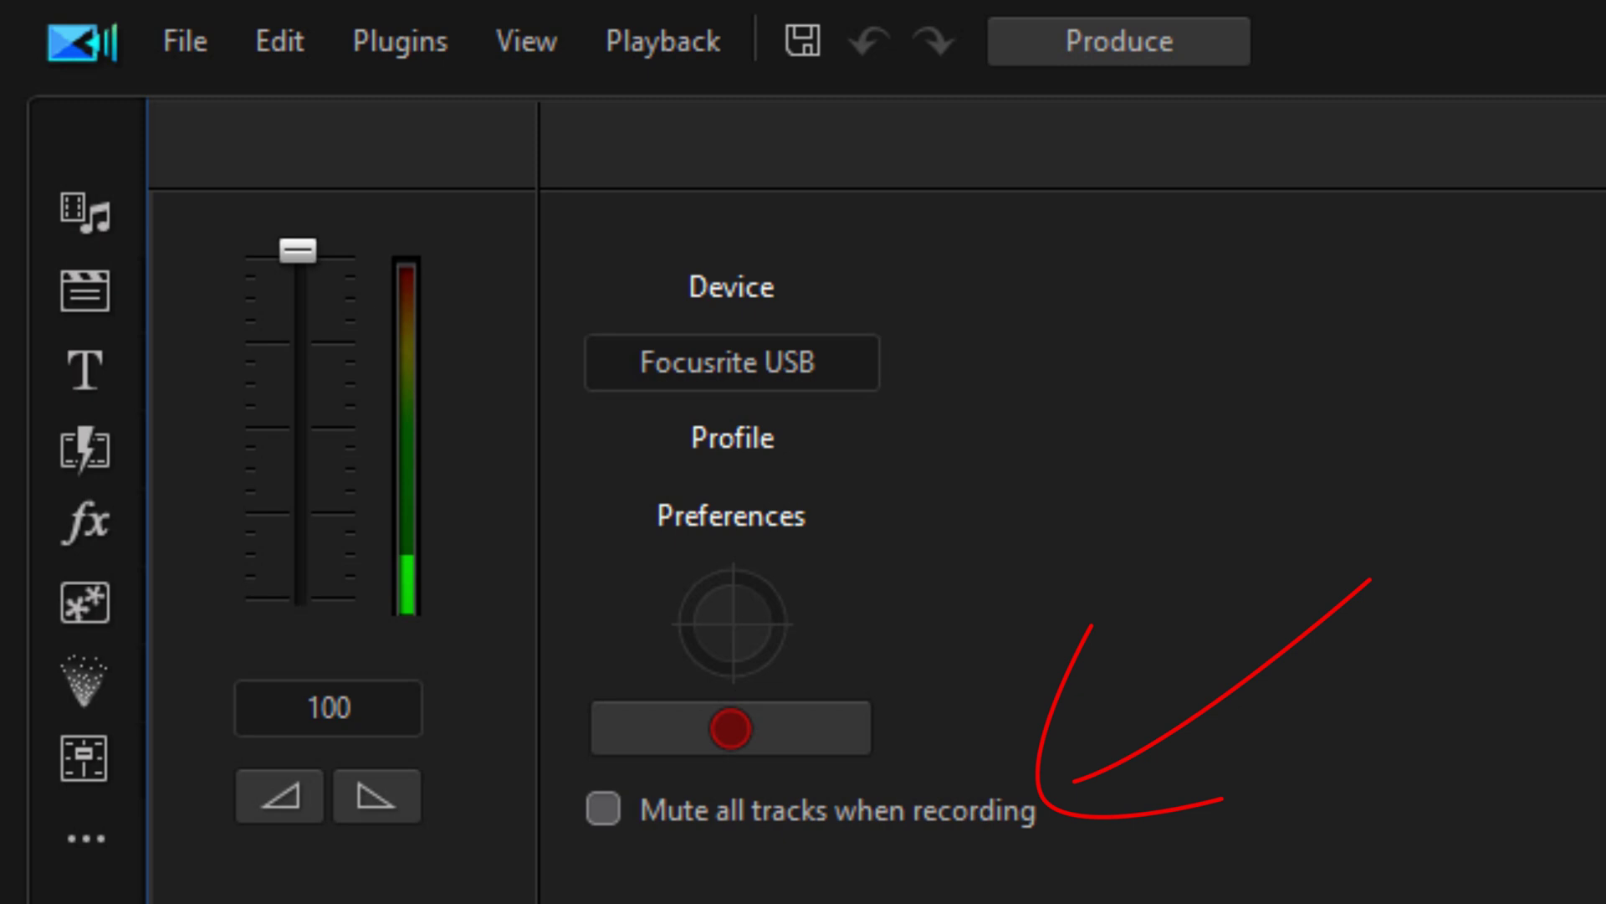
Step: Toggle muting other tracks, lower the input level to 48, and try Fade-in and Fade-out
click(596, 811)
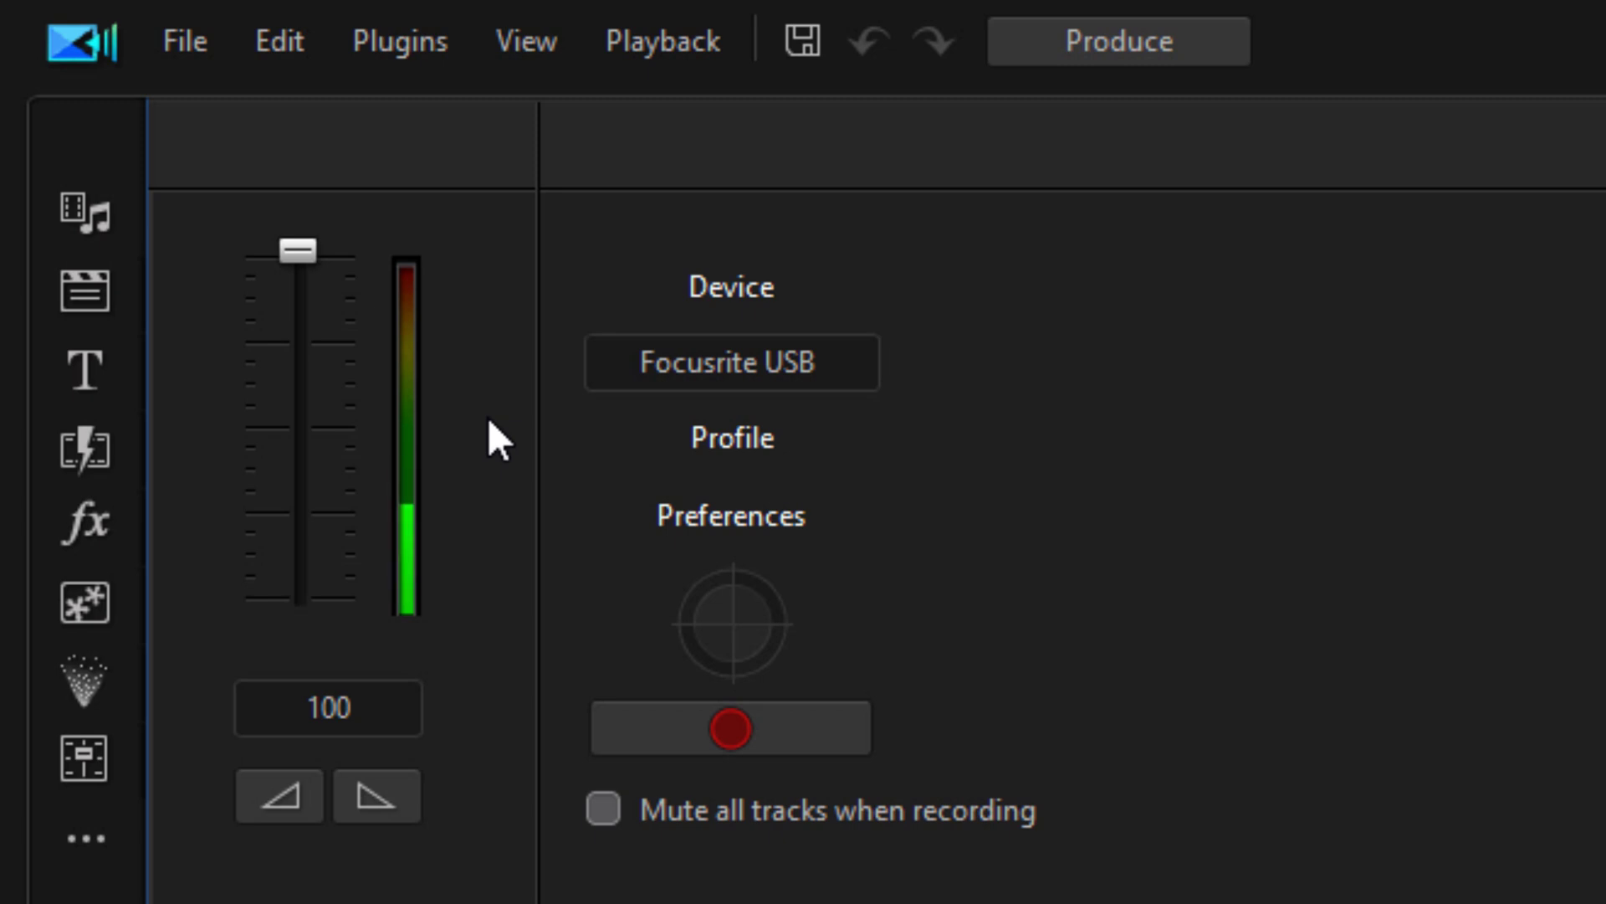
drag(295, 257, 333, 432)
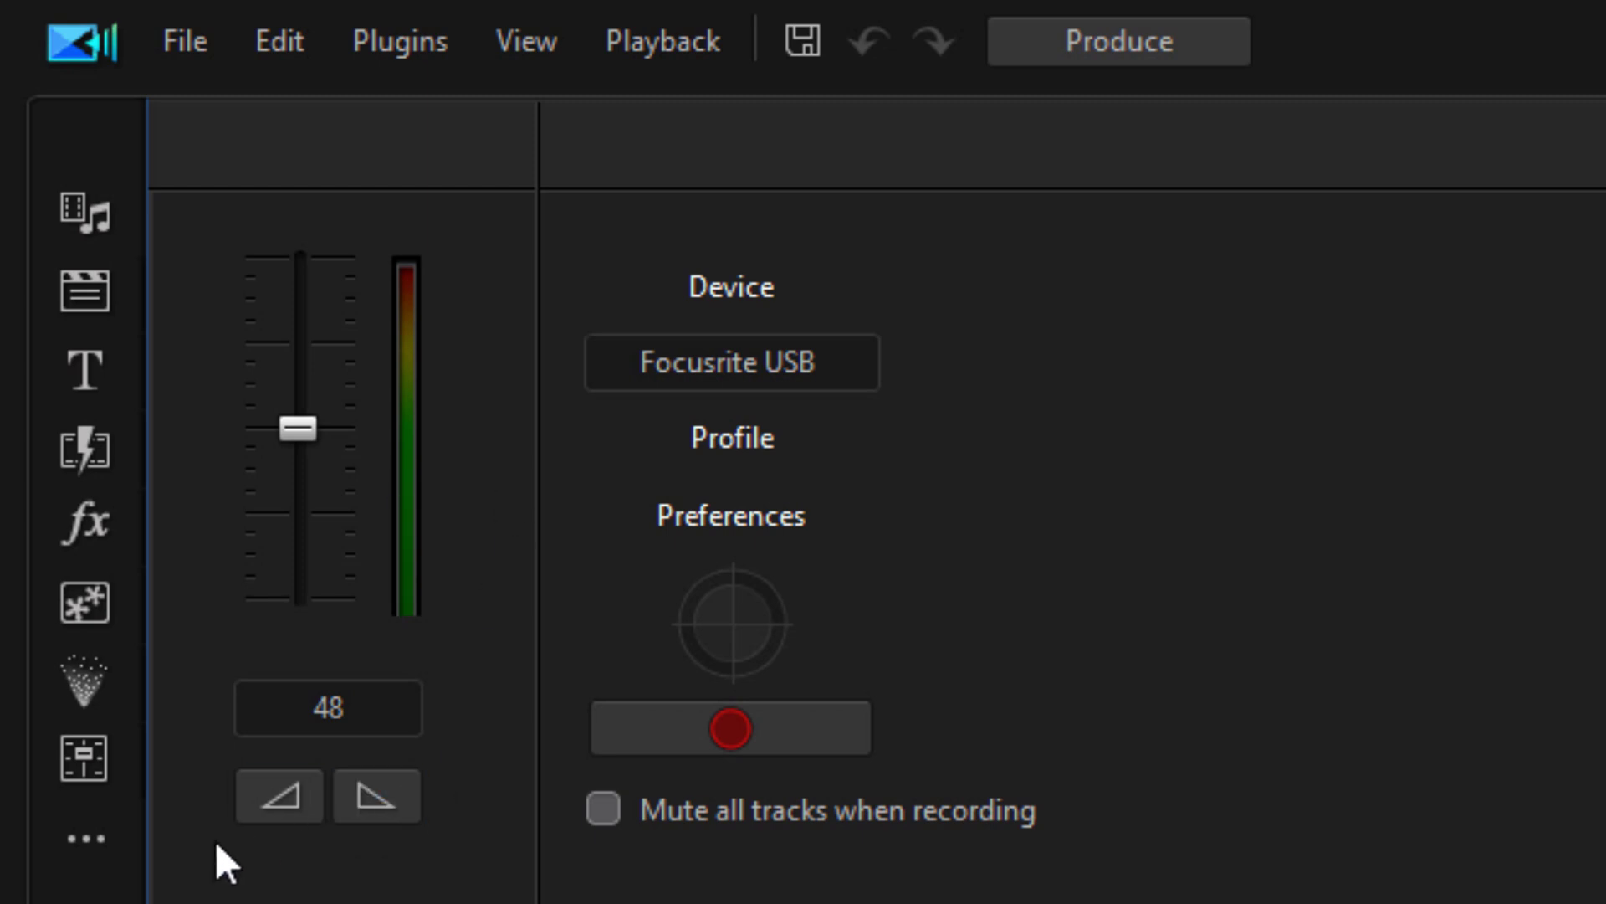
click(261, 804)
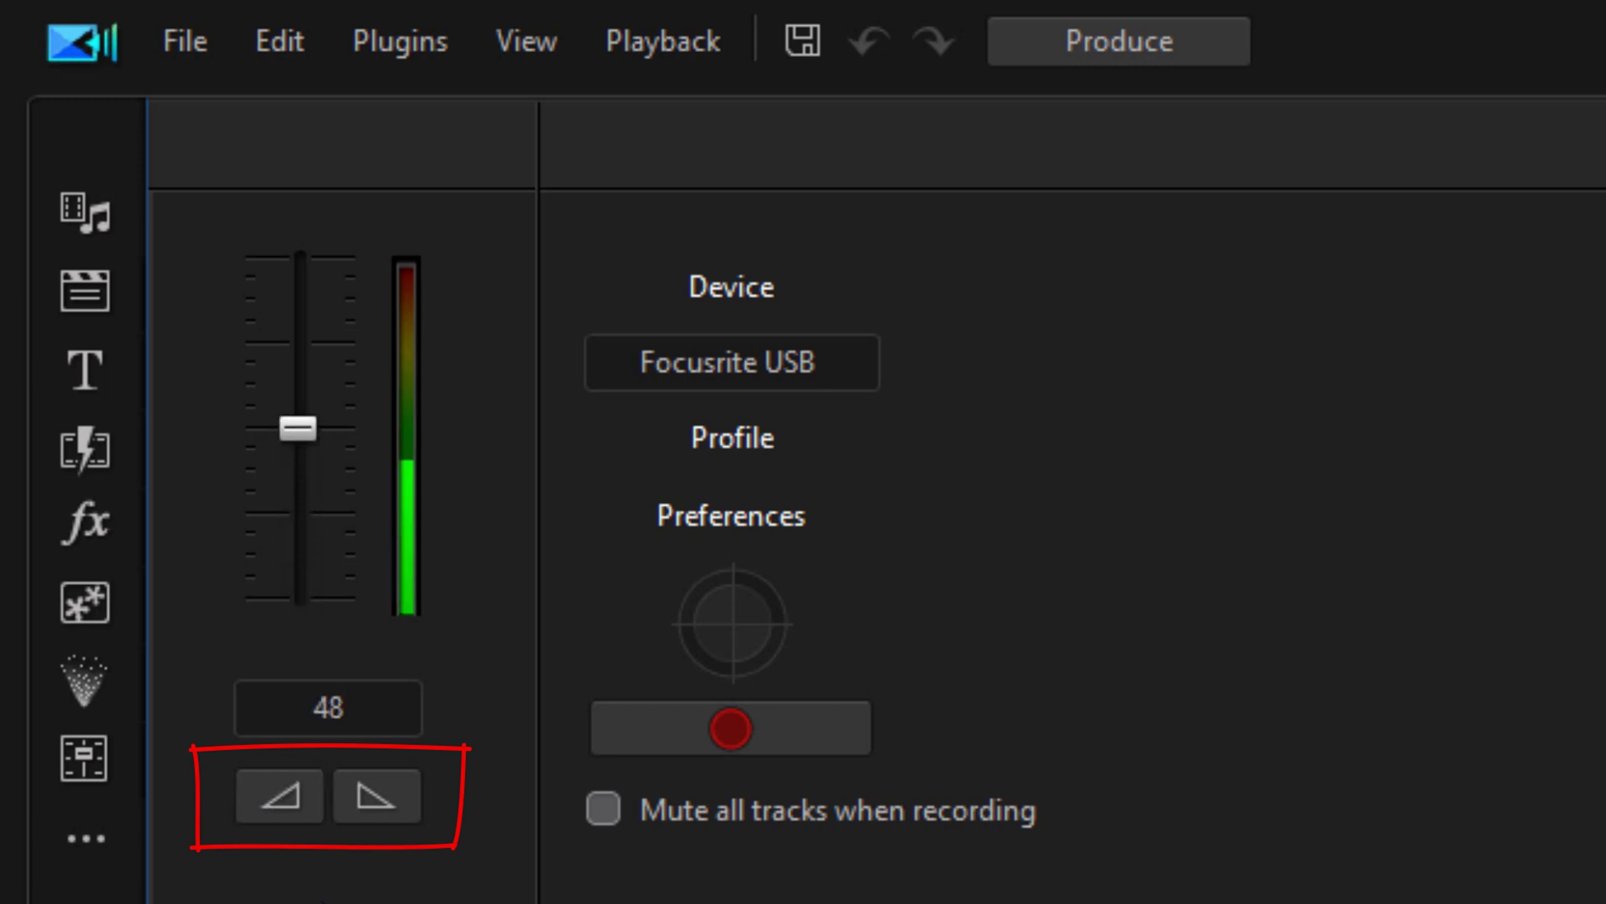
click(357, 810)
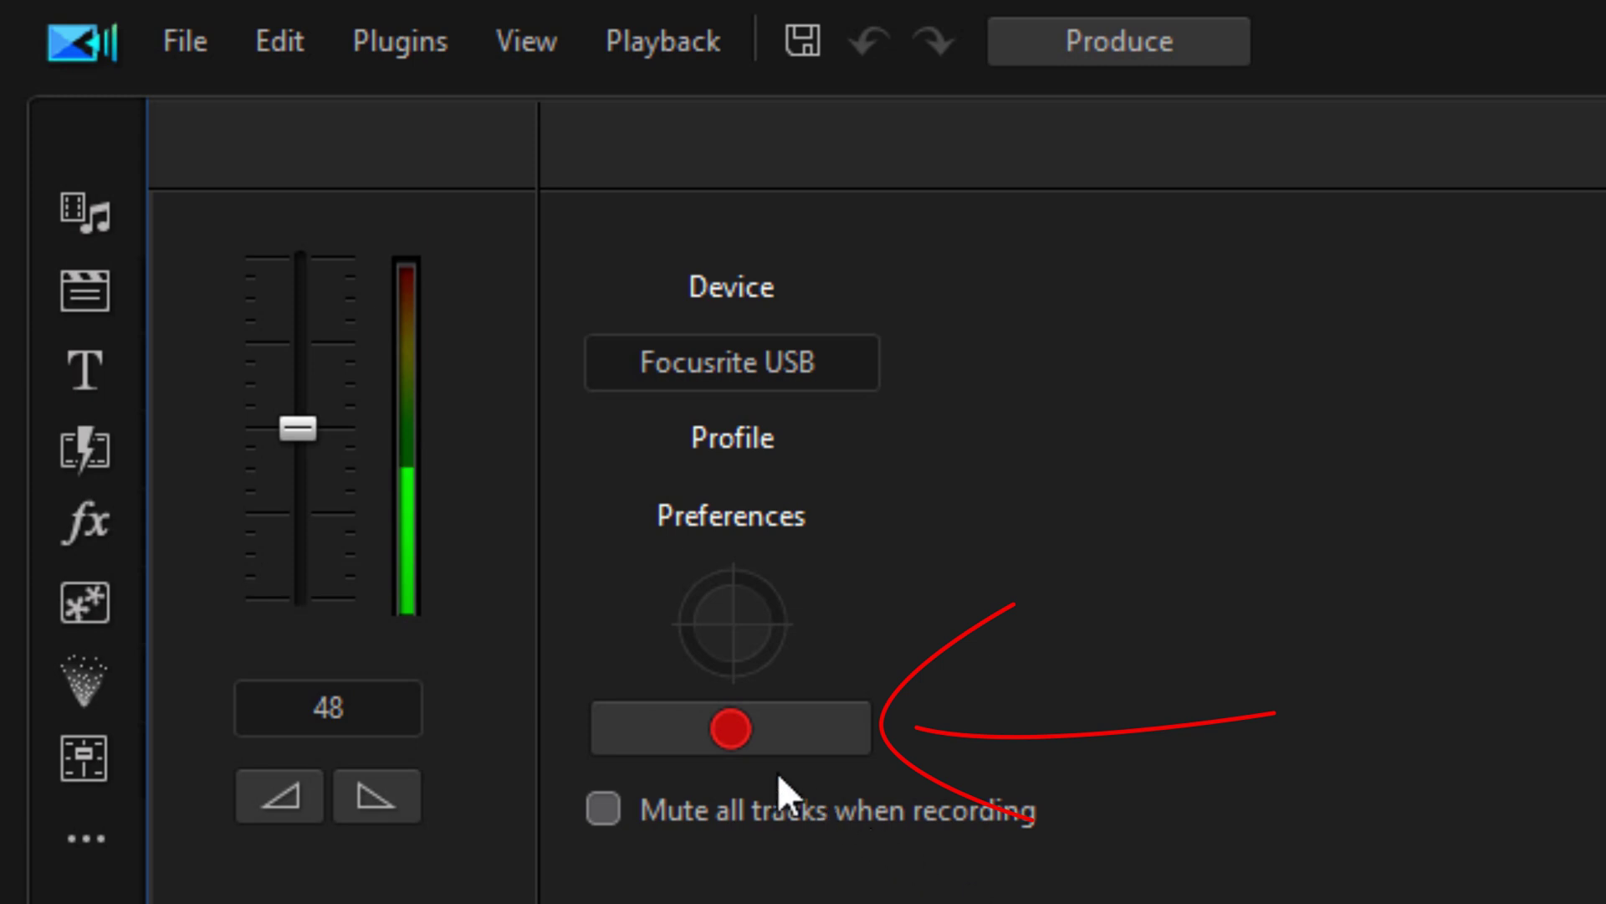
Step: Start recording the voice-over with Record to set to Below Track 1
click(730, 729)
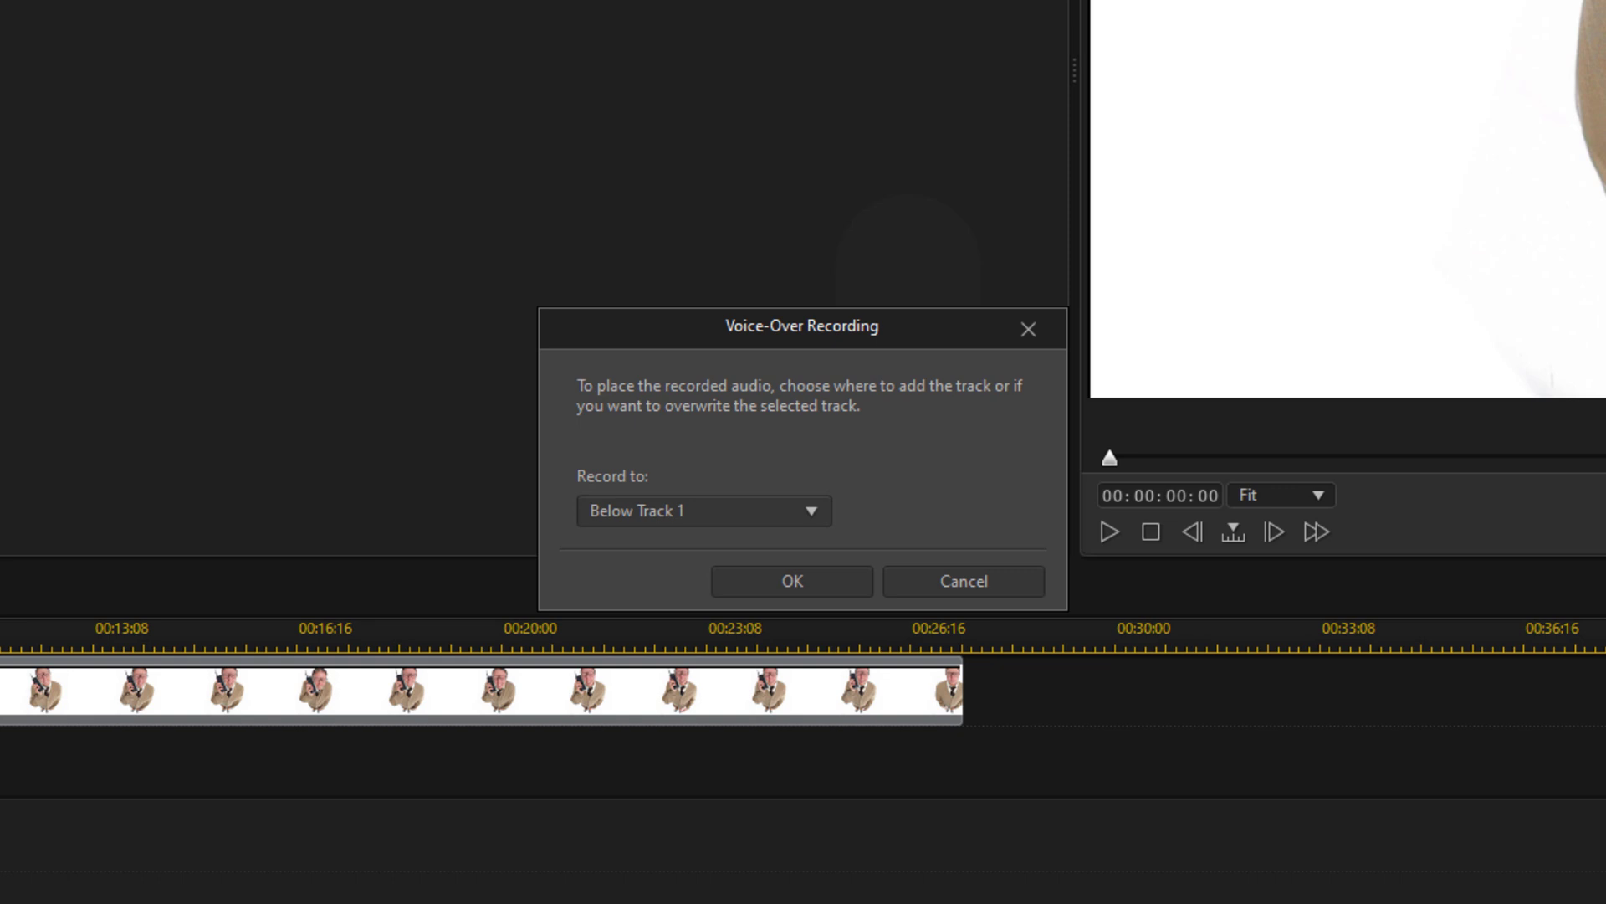
click(808, 514)
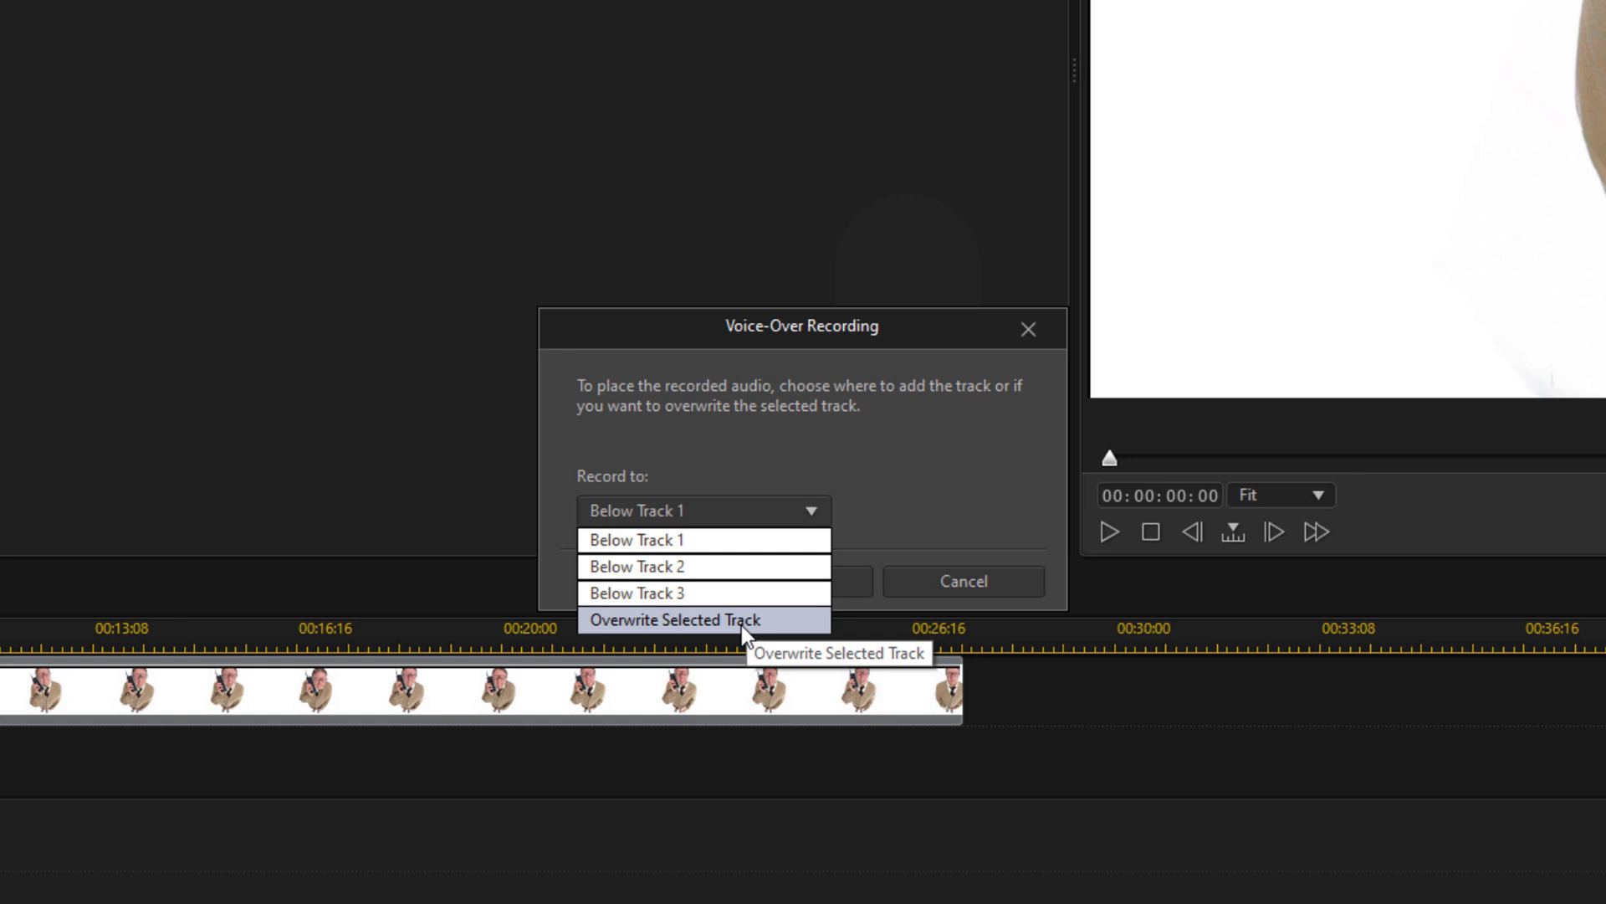
click(712, 538)
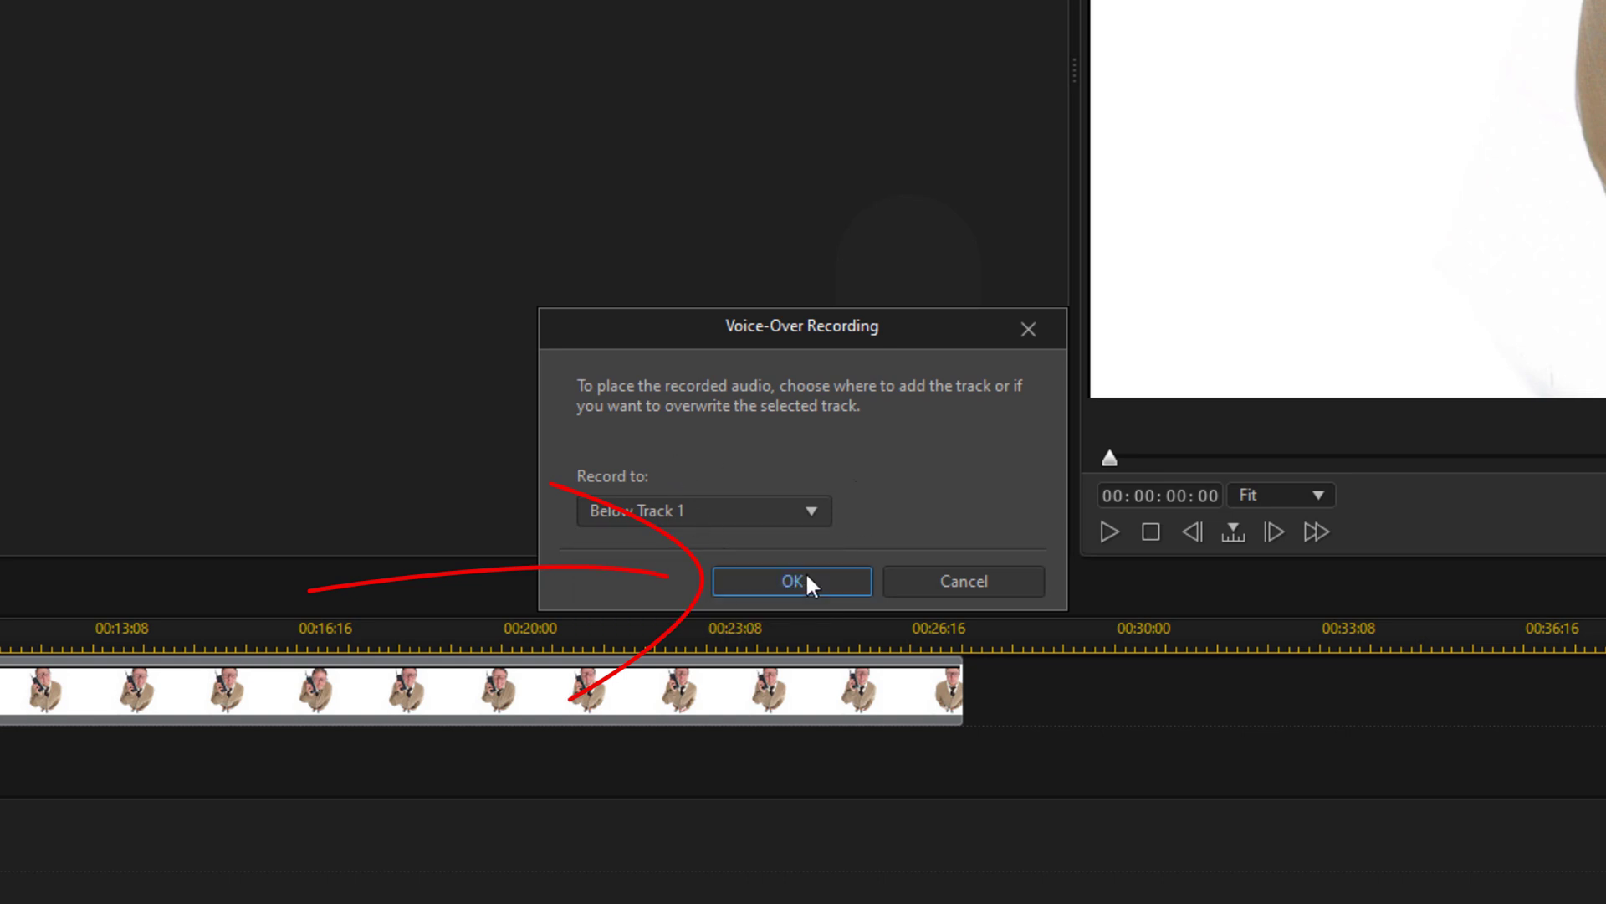
click(792, 580)
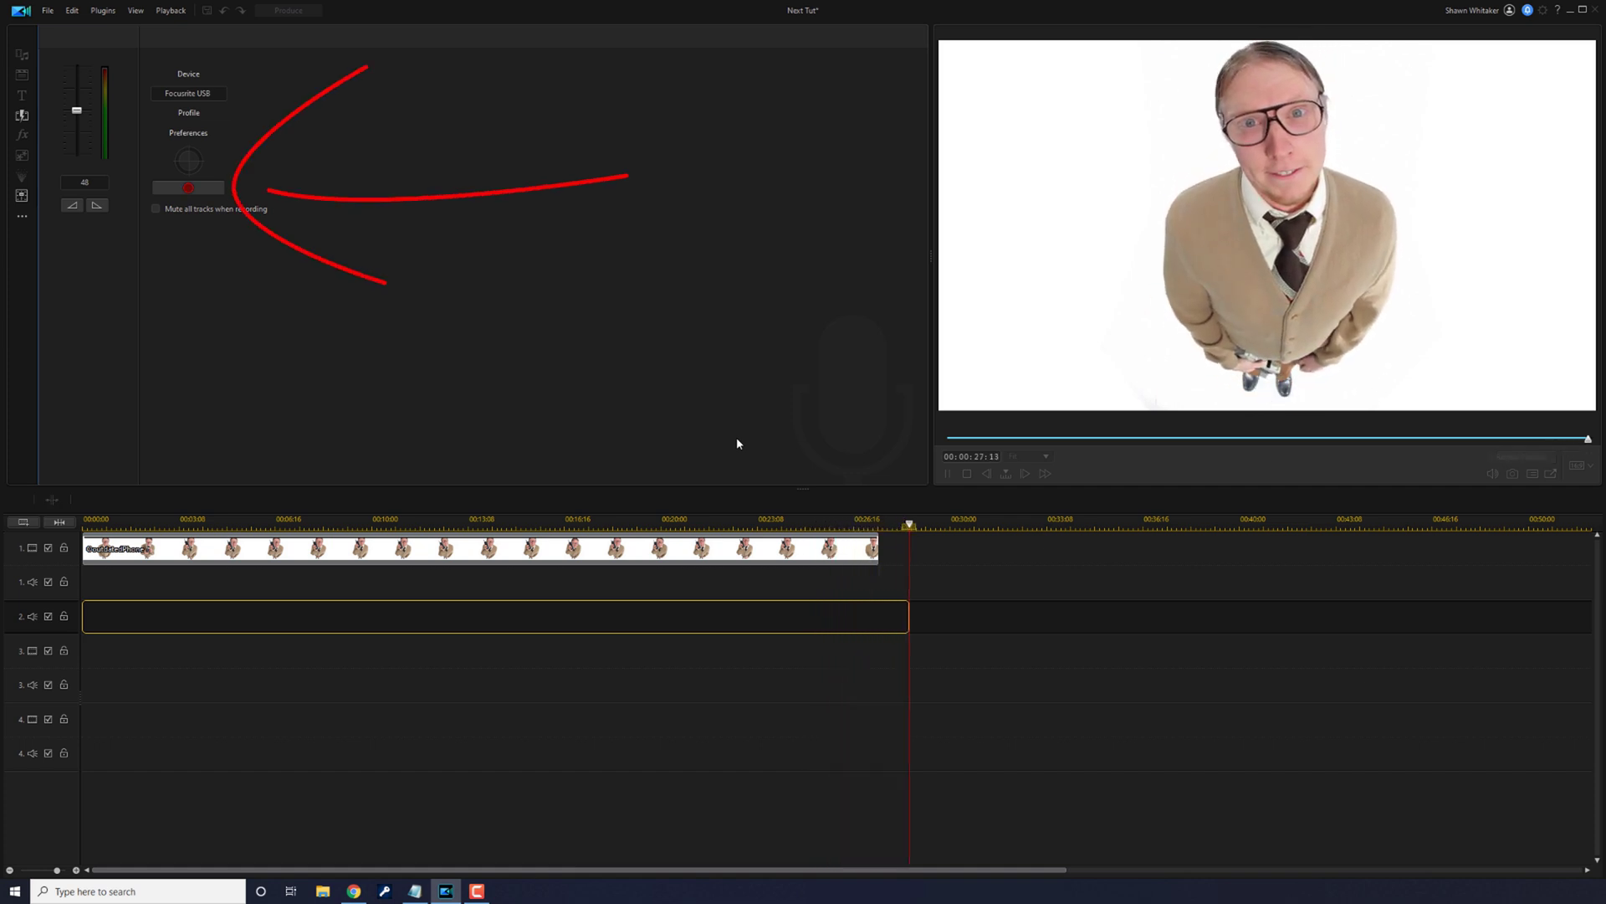
Step: Stop recording, return to the start, and play back the video with the new voice-over
click(189, 194)
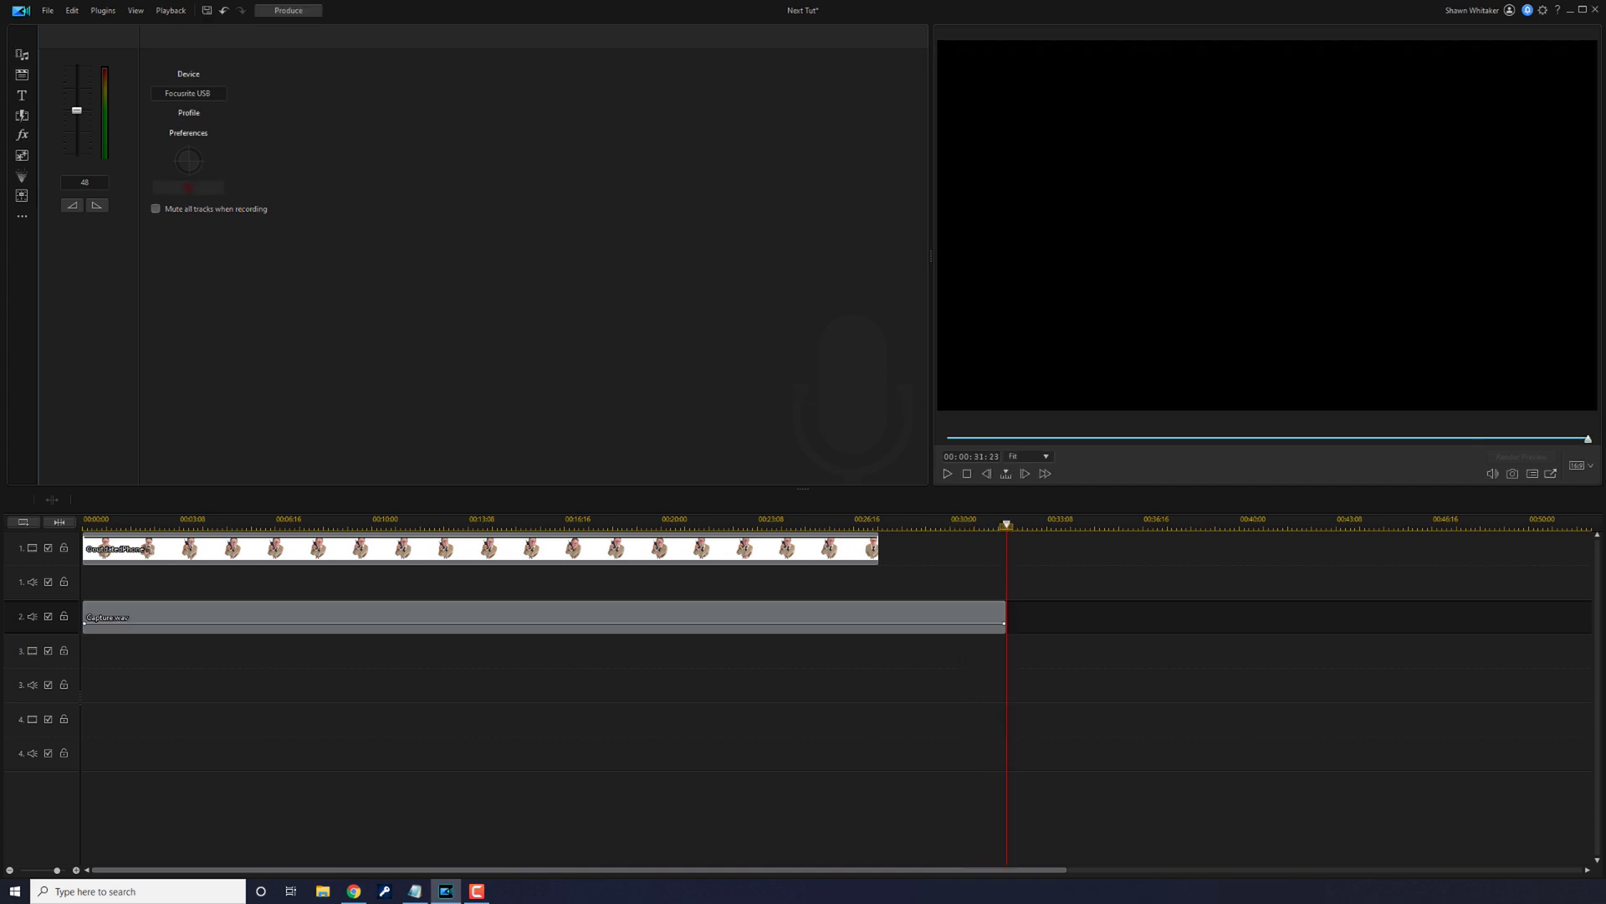
click(1021, 534)
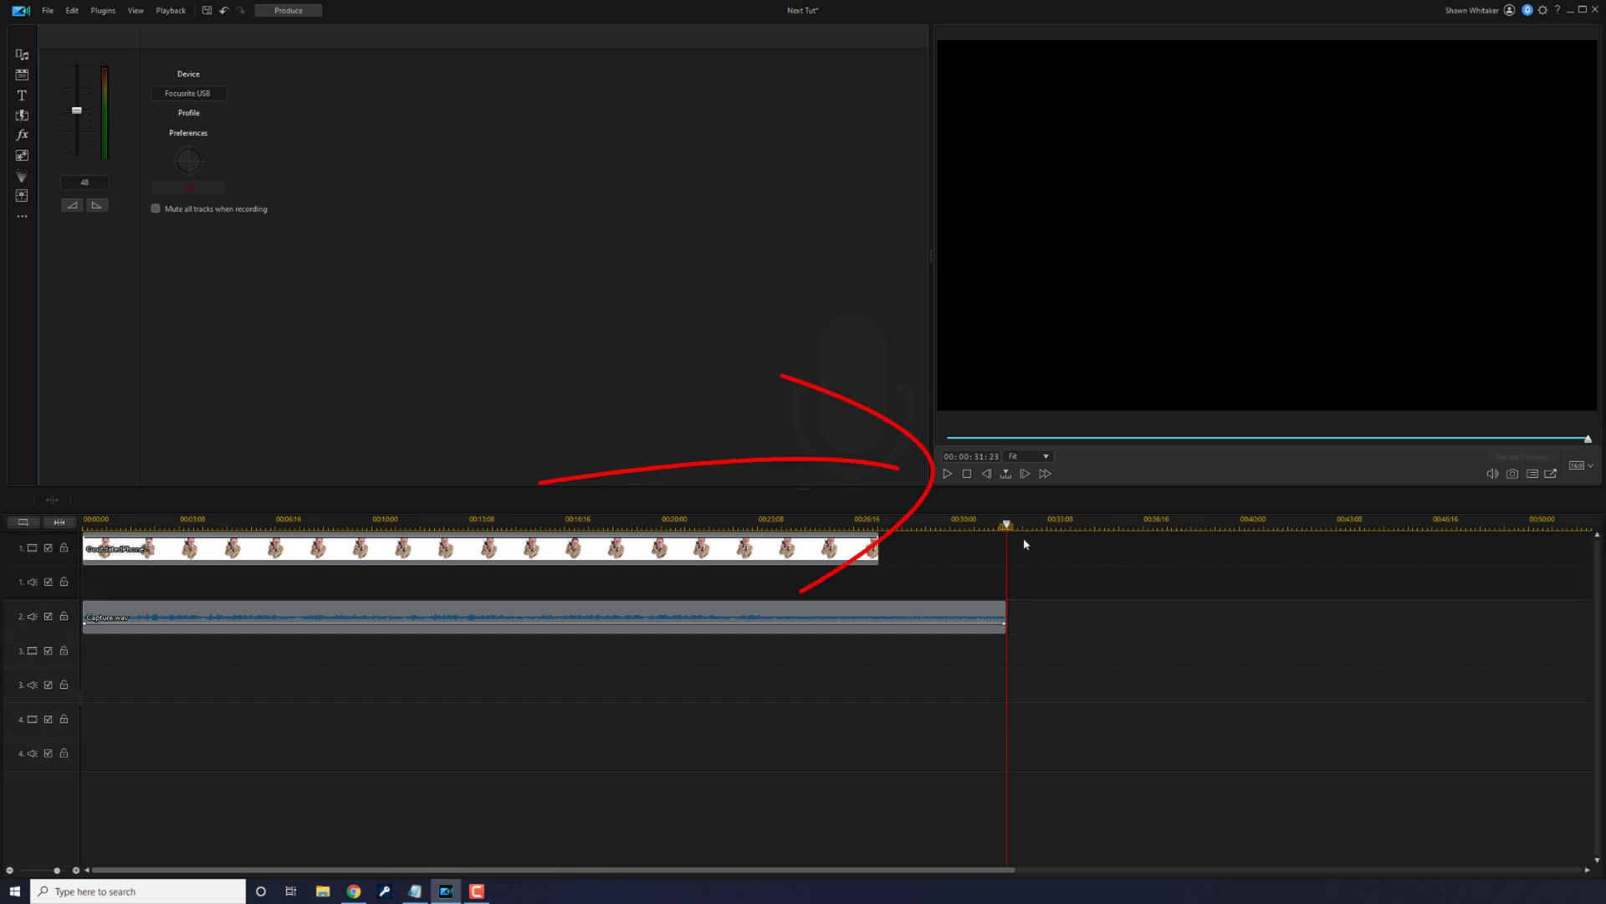
key(Home)
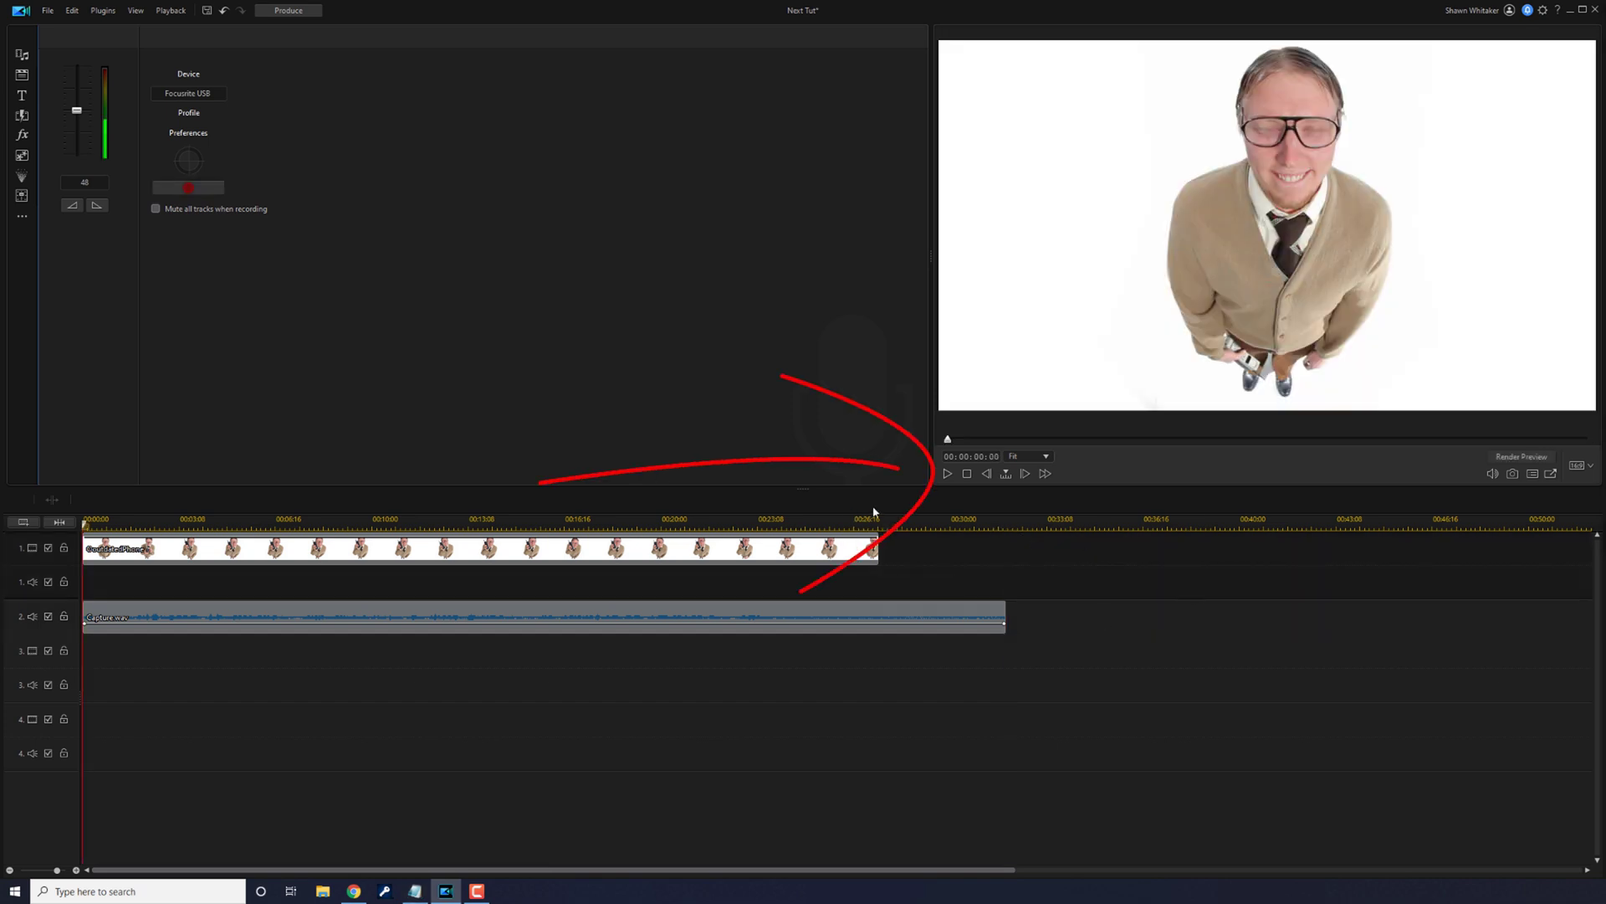
click(947, 475)
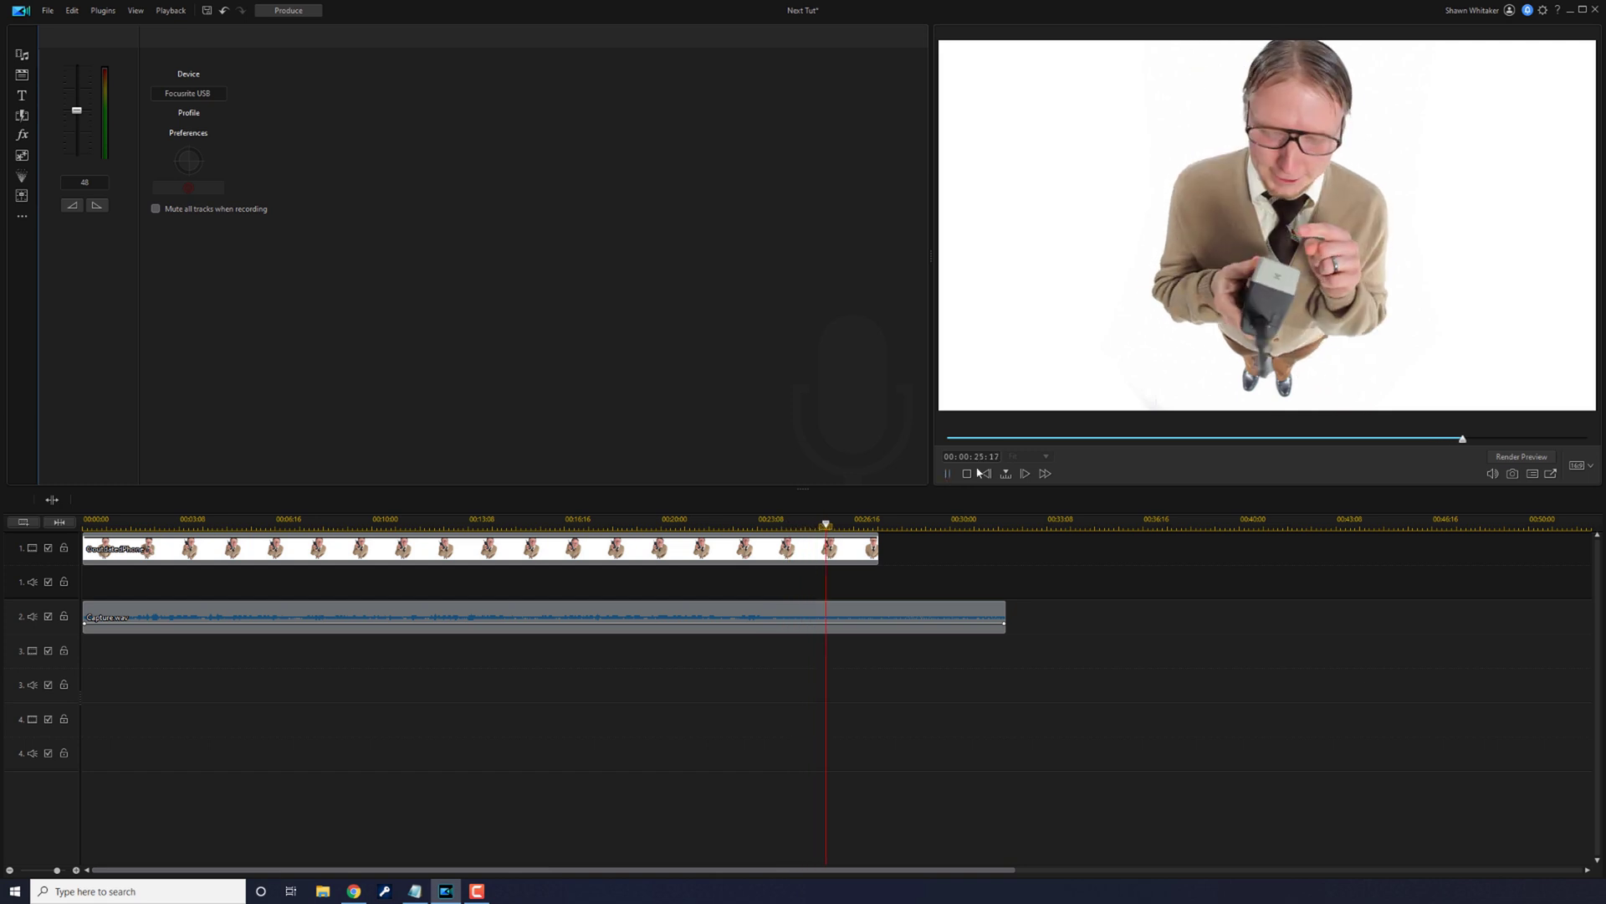
click(973, 474)
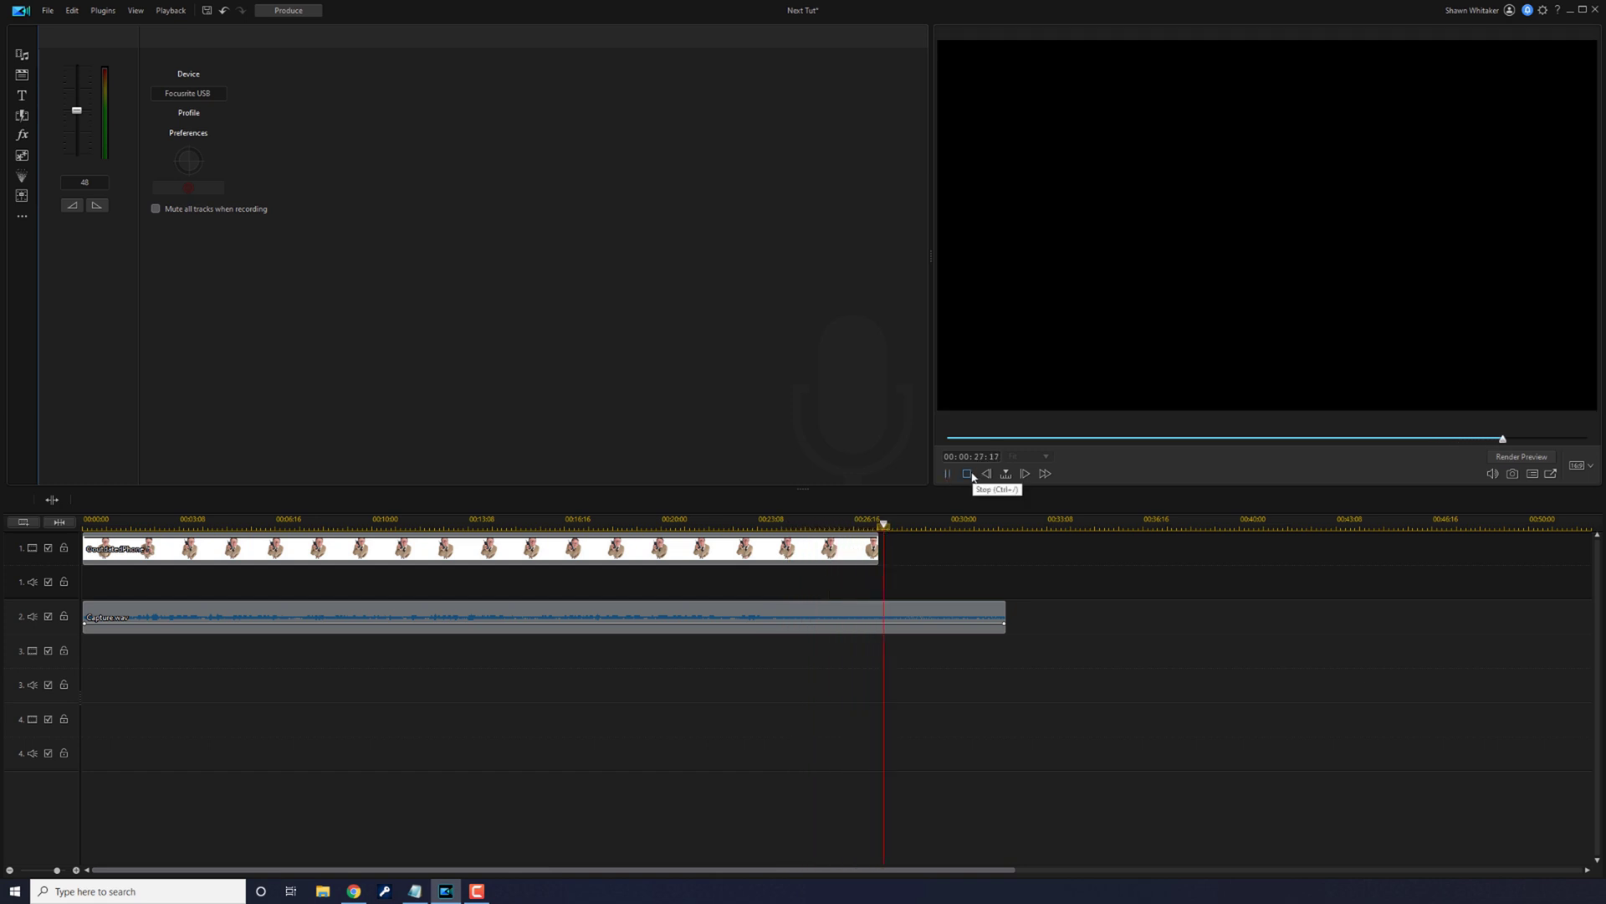